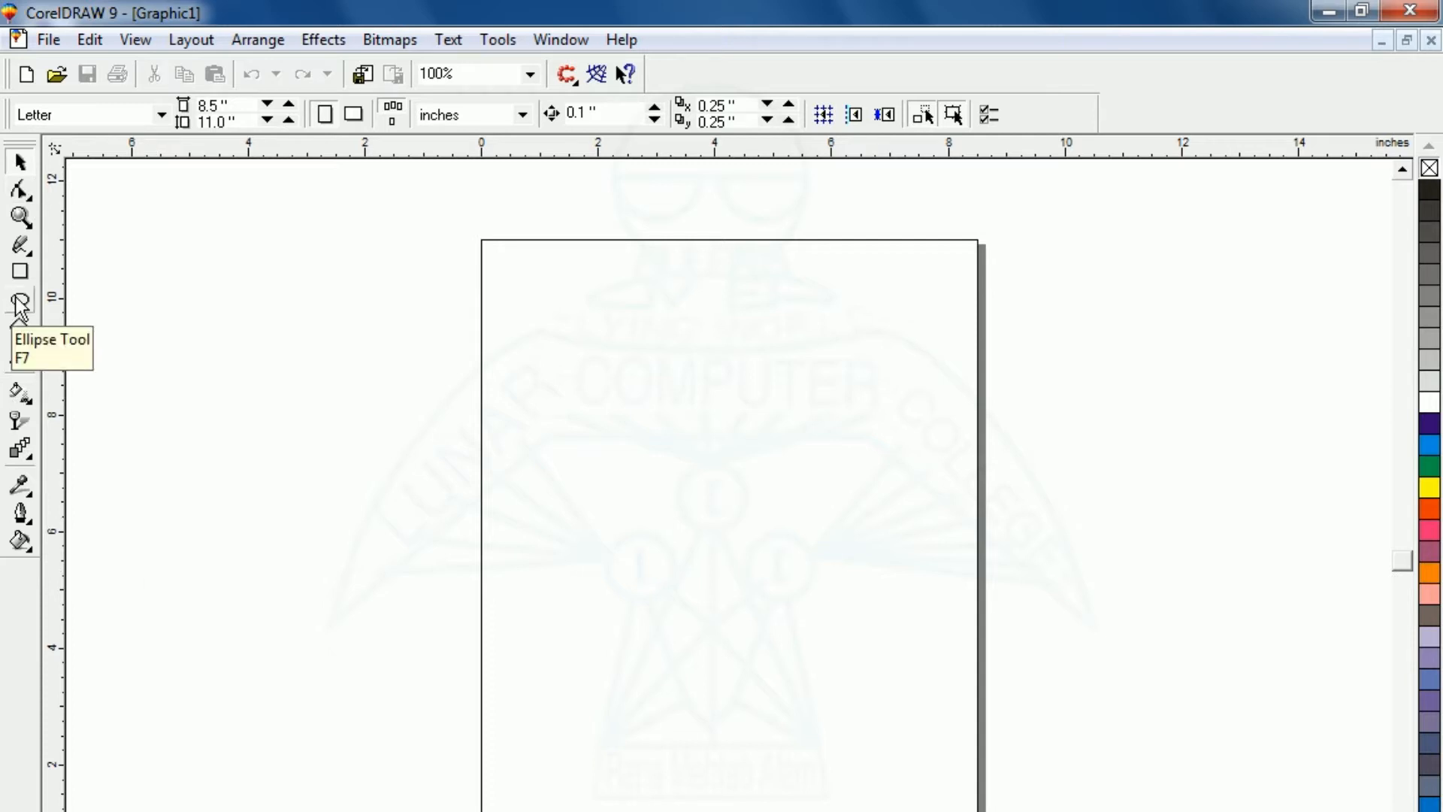
Draw a circle about 2.6 inches in diameter on the page and place an overlapping copy about 0.5 inches to its right
click(19, 301)
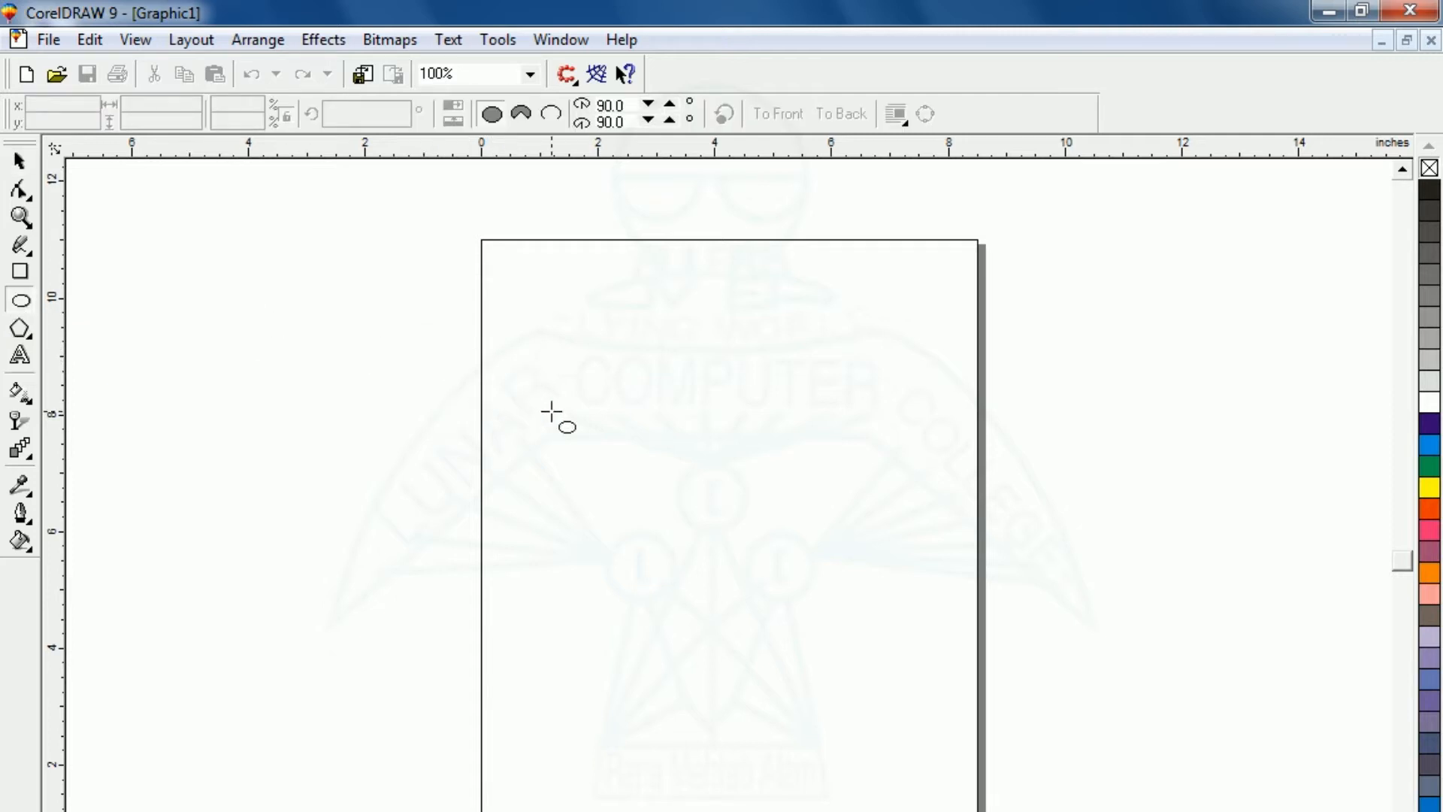
drag(551, 411, 637, 563)
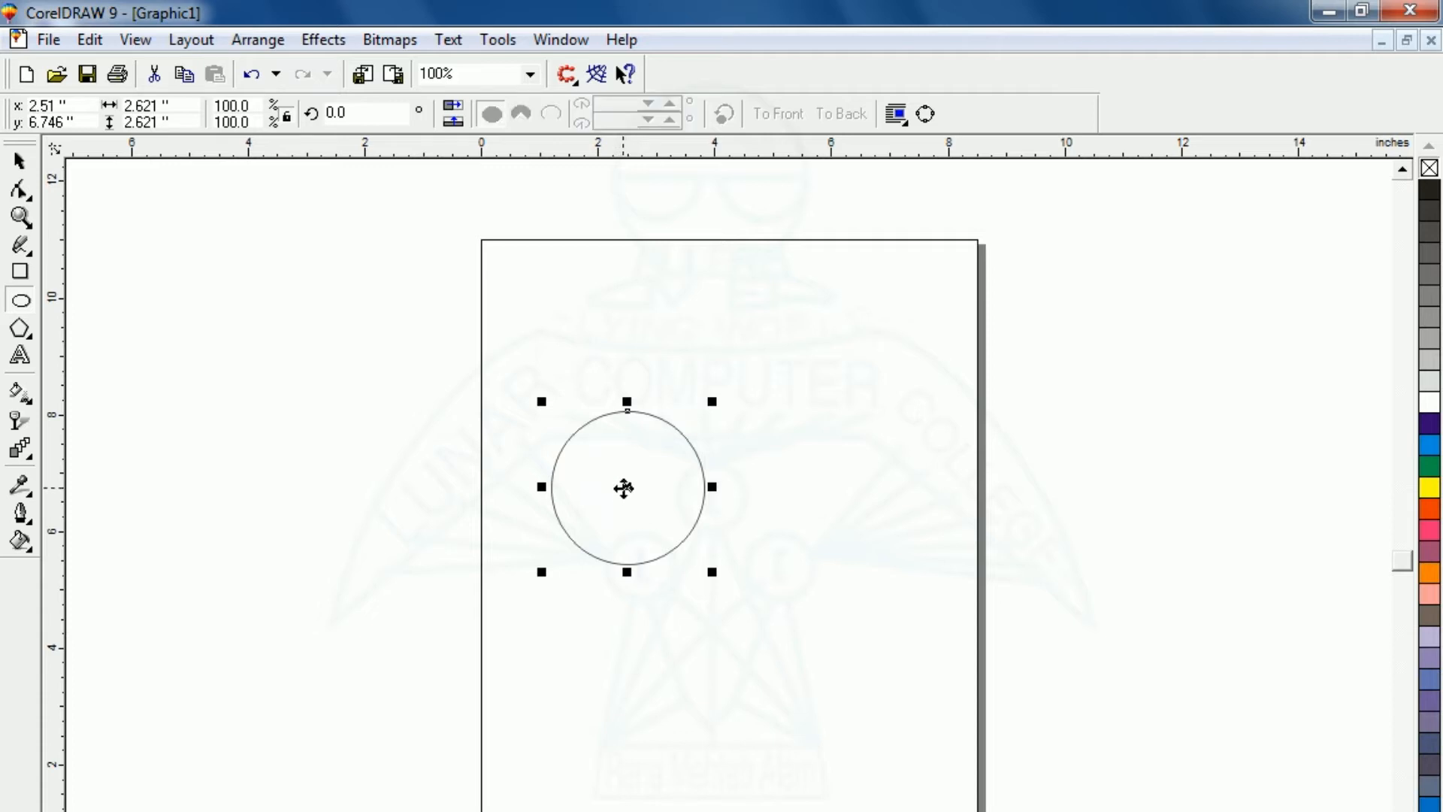
click(624, 488)
drag(624, 489, 654, 489)
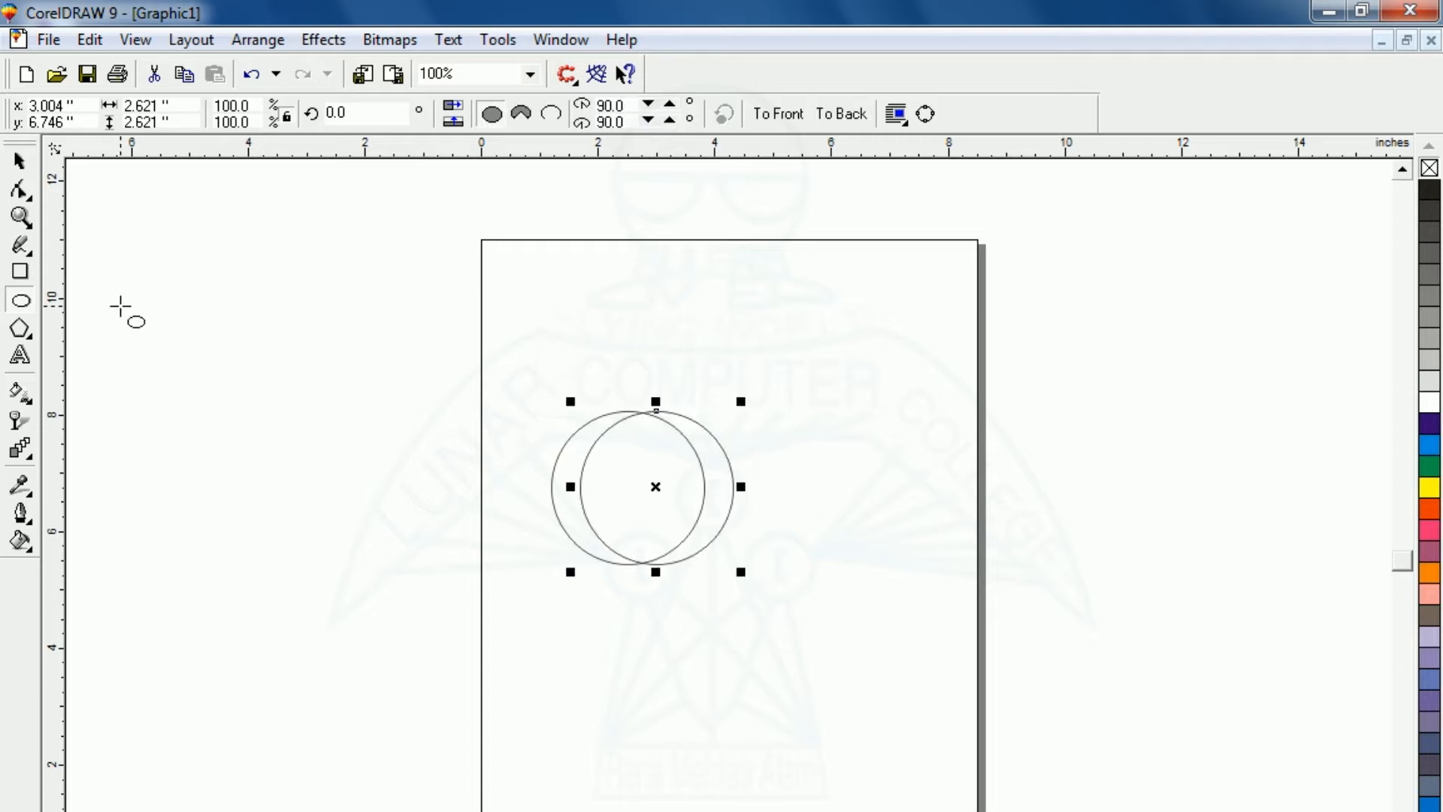
Repeat the offset duplication to build a horizontal row of eight overlapping circles
key(ctrl+r)
key(ctrl+r)
key(ctrl+r)
key(ctrl+r)
key(ctrl+r)
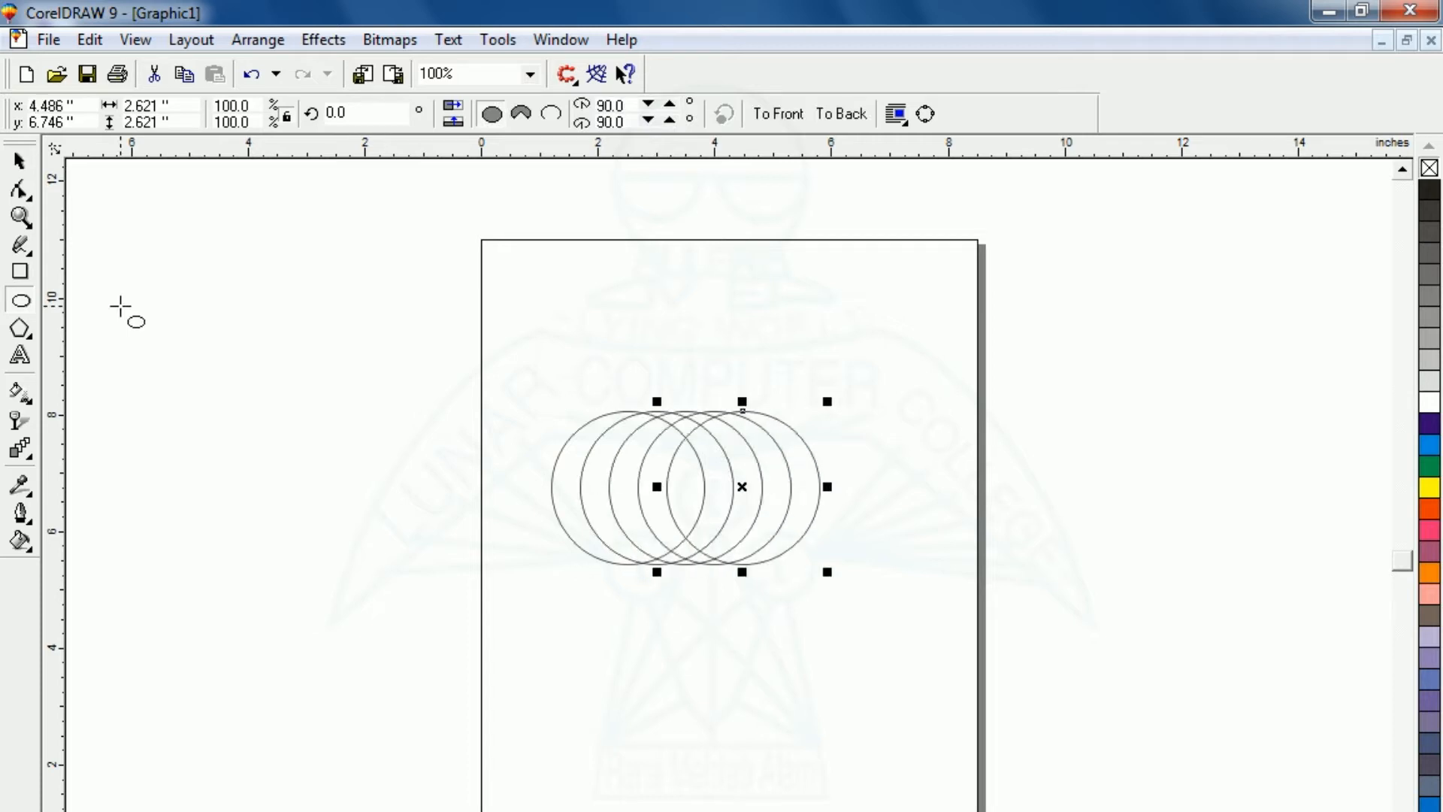
key(ctrl+r)
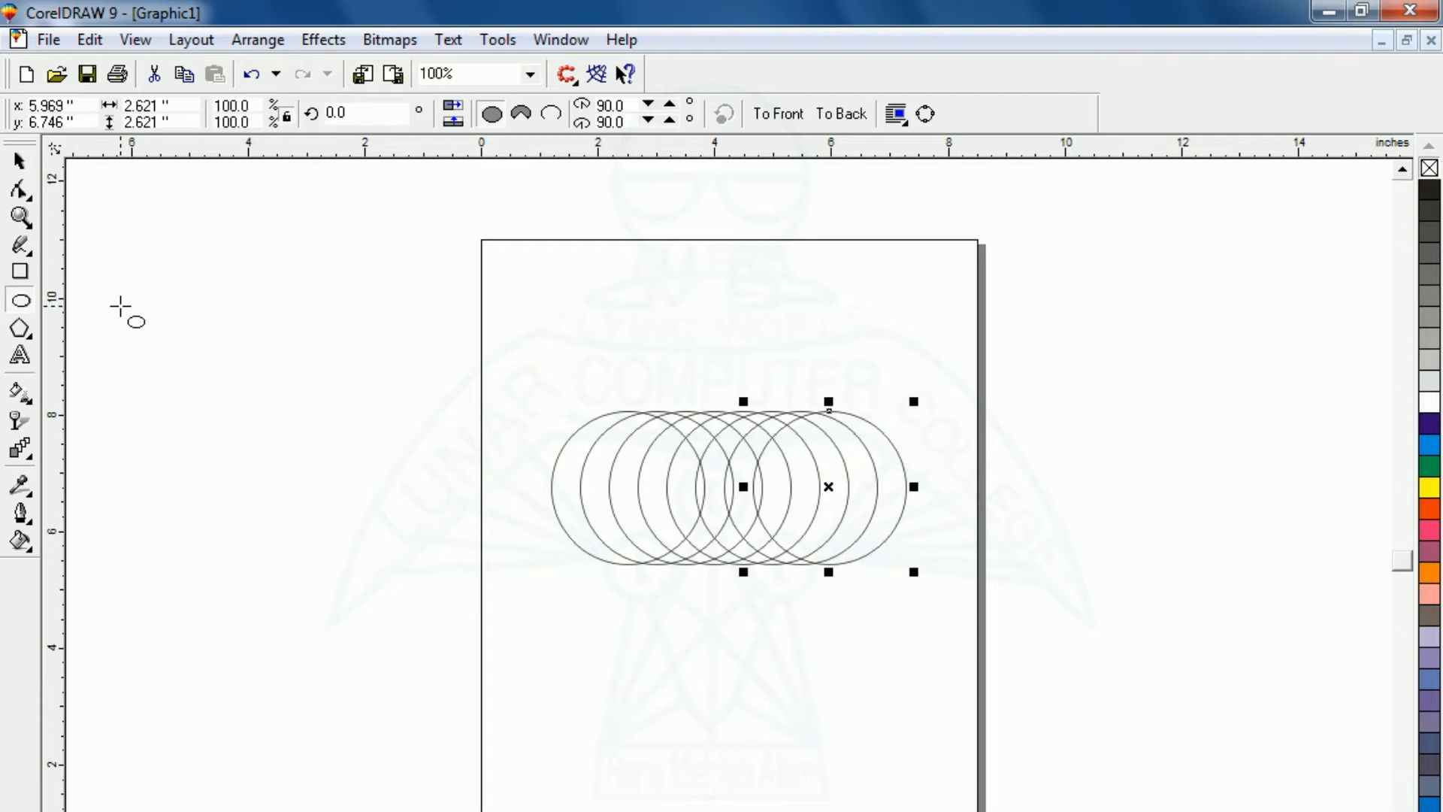
Combine all the circles into one object with an orange-red fill and no outline
click(19, 160)
click(353, 353)
drag(362, 289, 1131, 733)
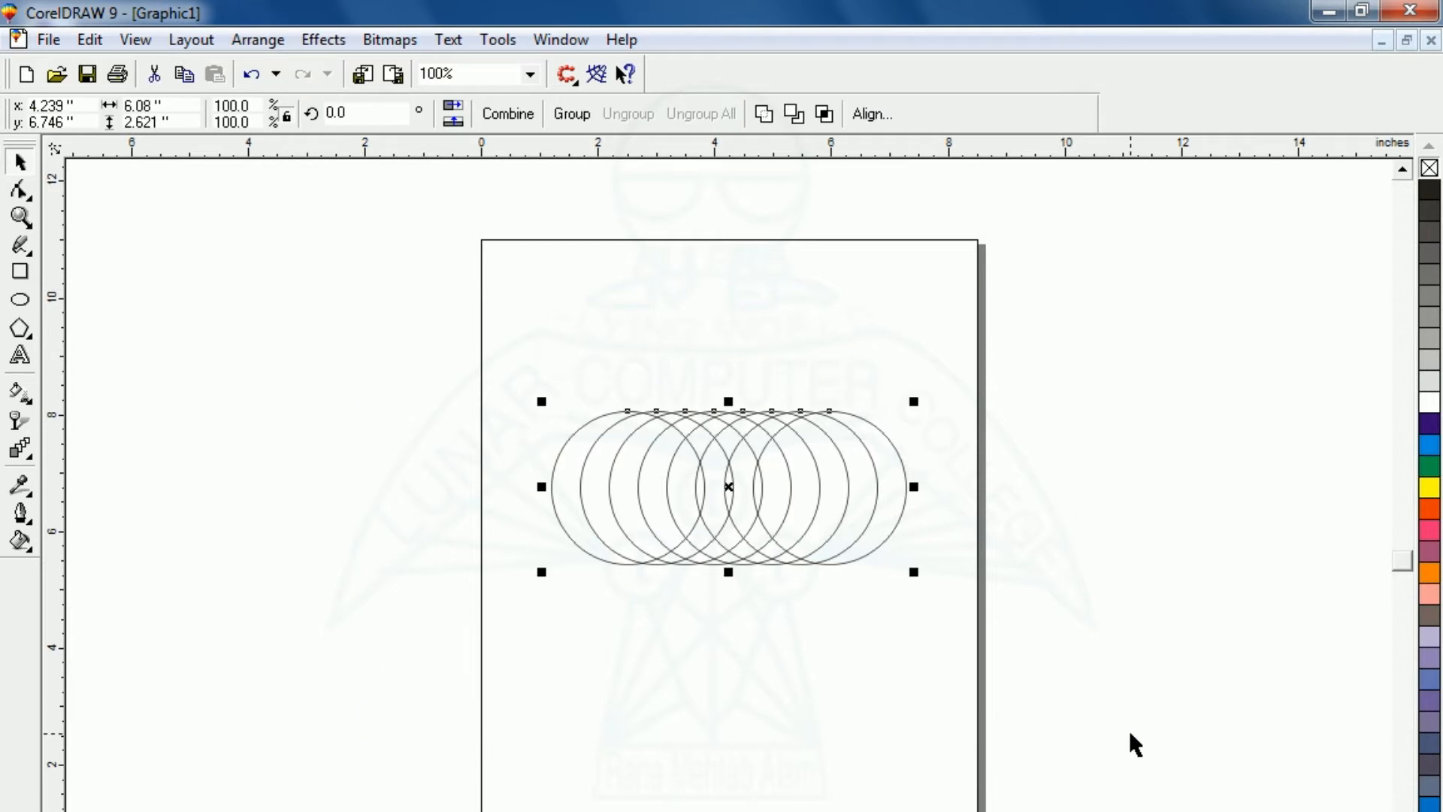
click(1429, 510)
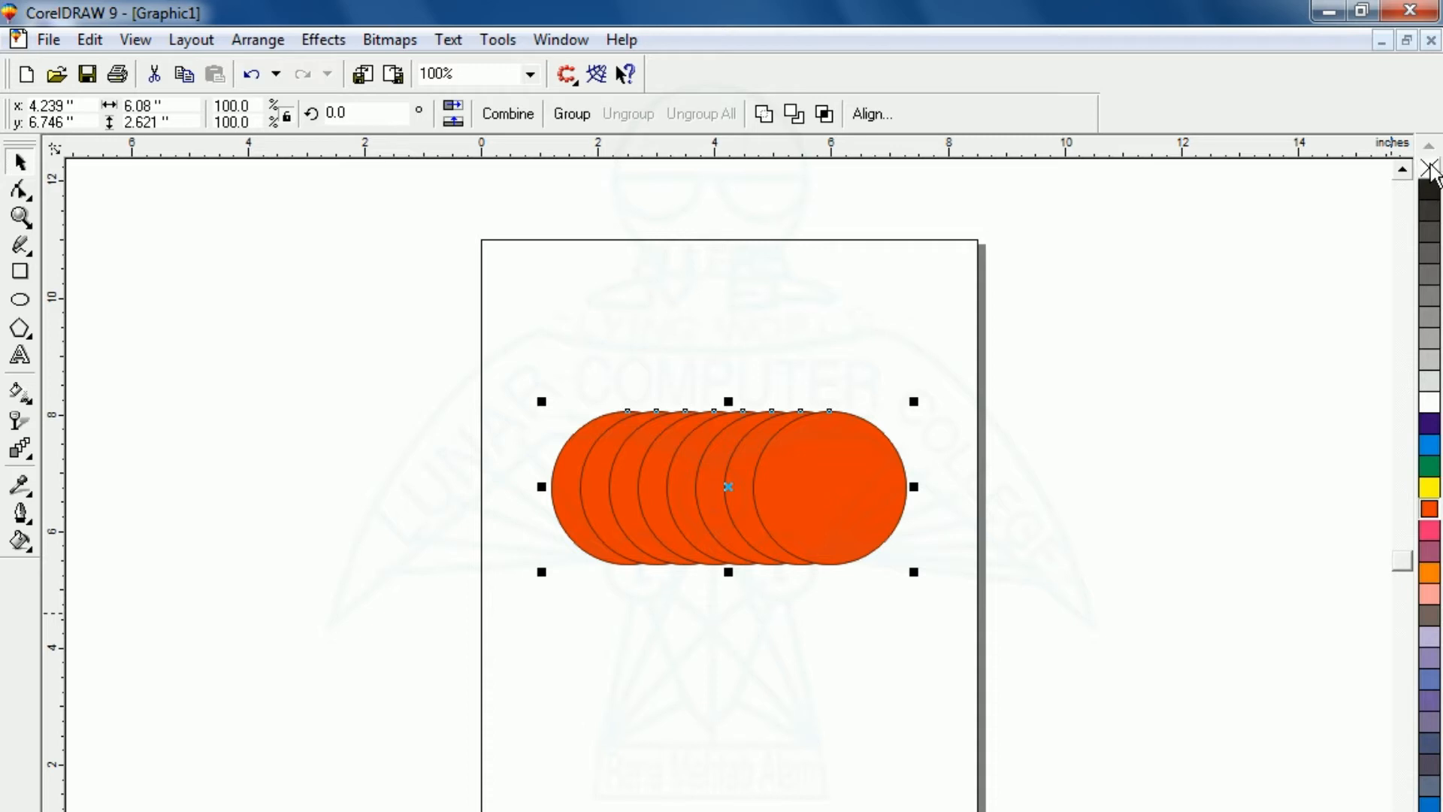
right_click(1432, 172)
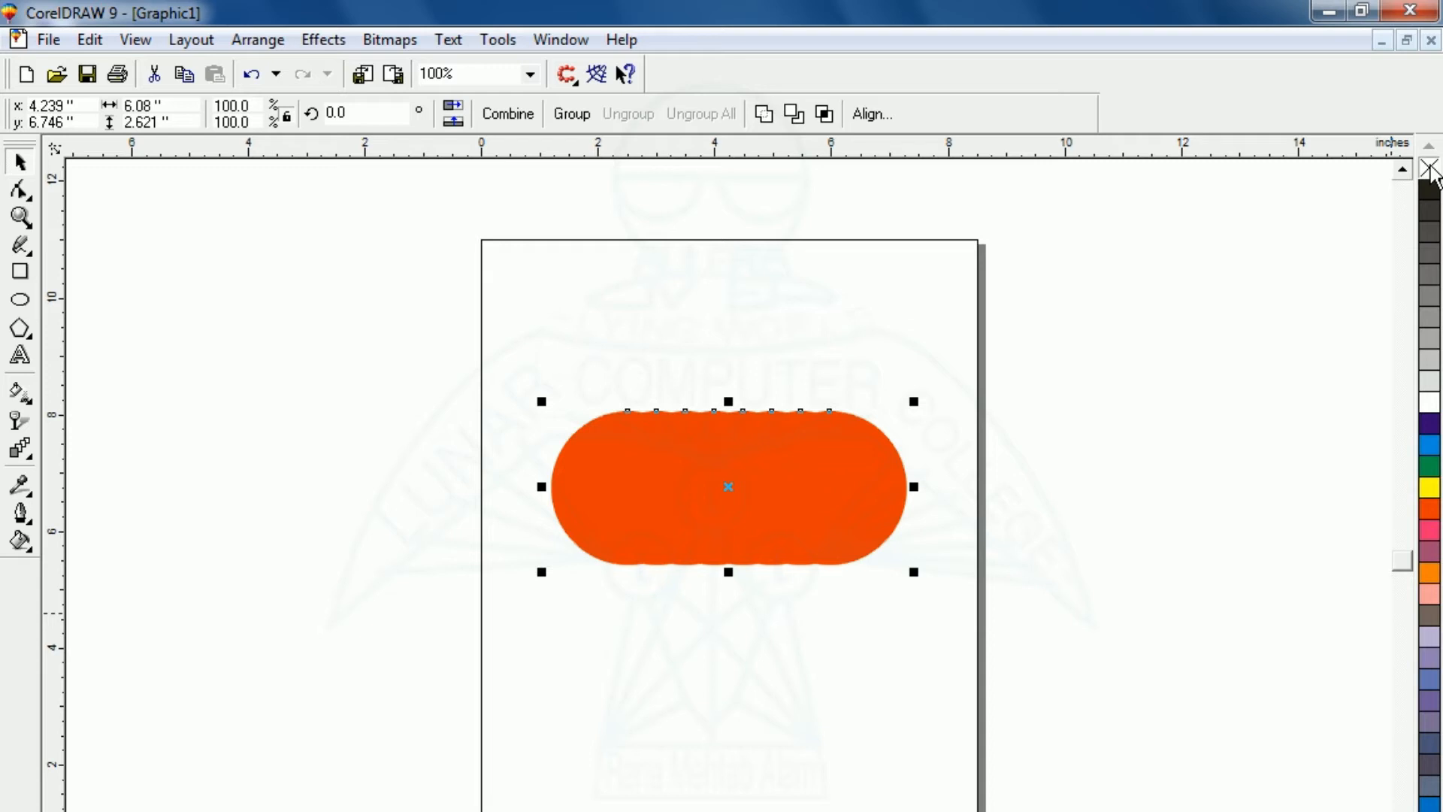
key(ctrl+l)
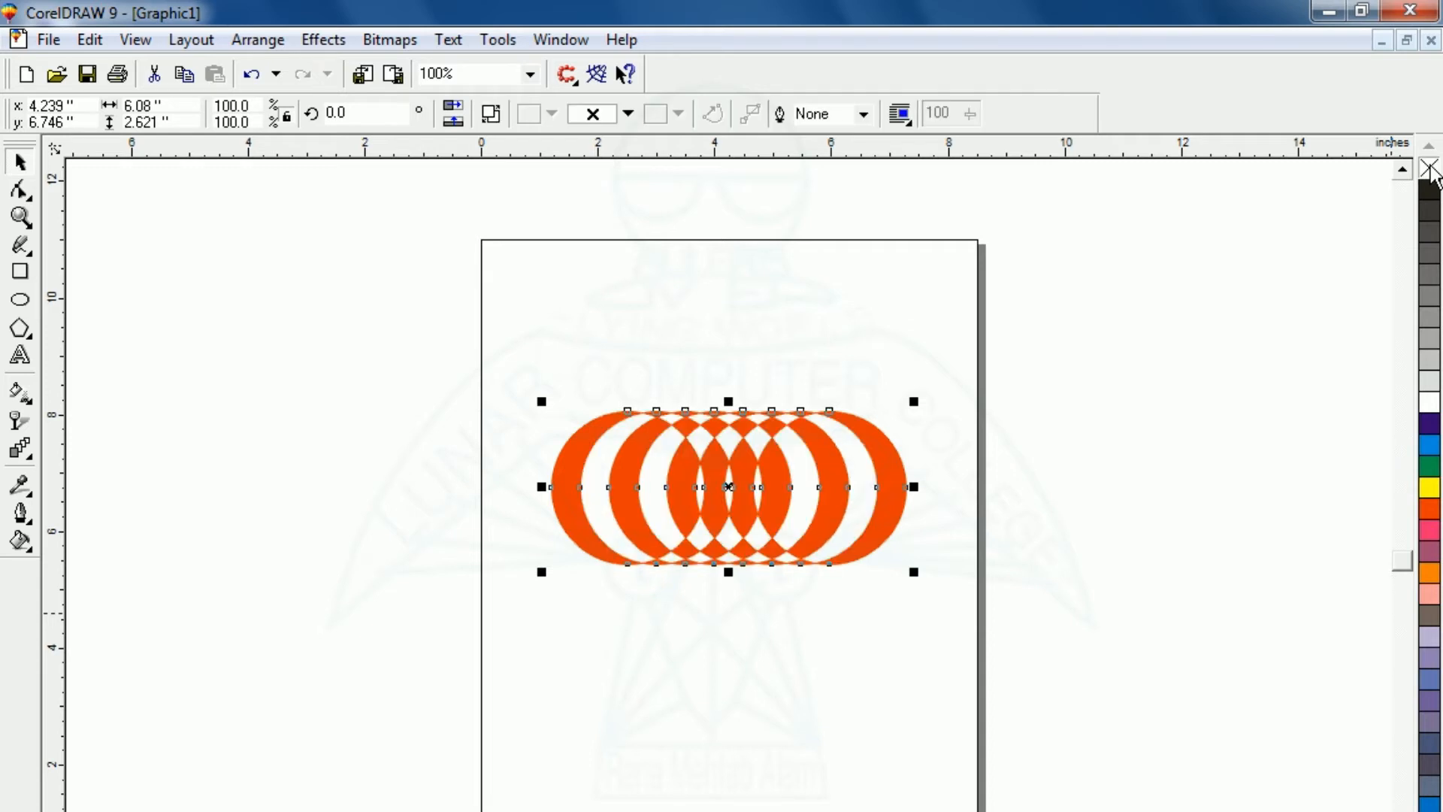
Flatten the combined shape vertically to a height of about 0.29 inches, keeping its width
click(737, 708)
drag(578, 451, 985, 656)
key(shift+F2)
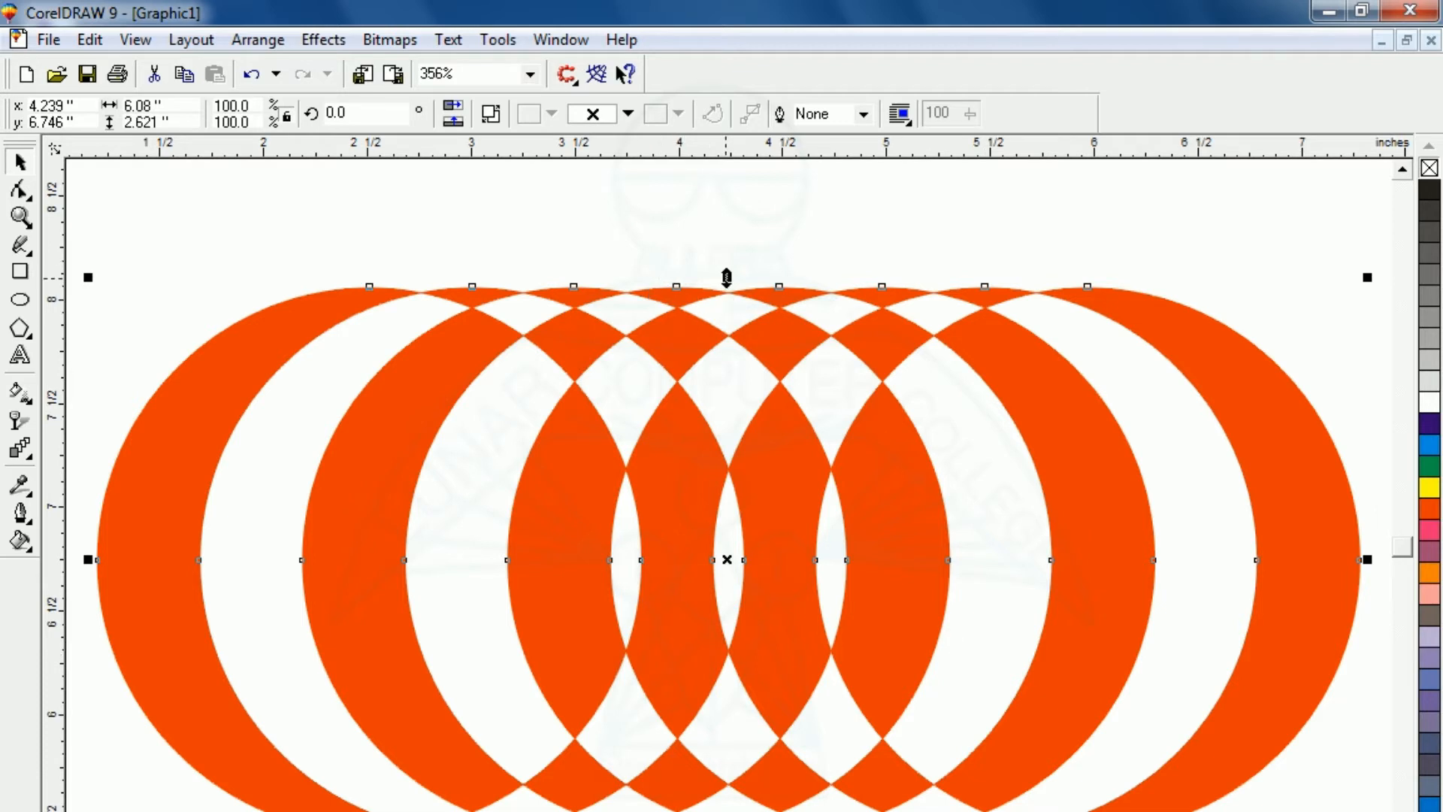
drag(727, 278, 718, 553)
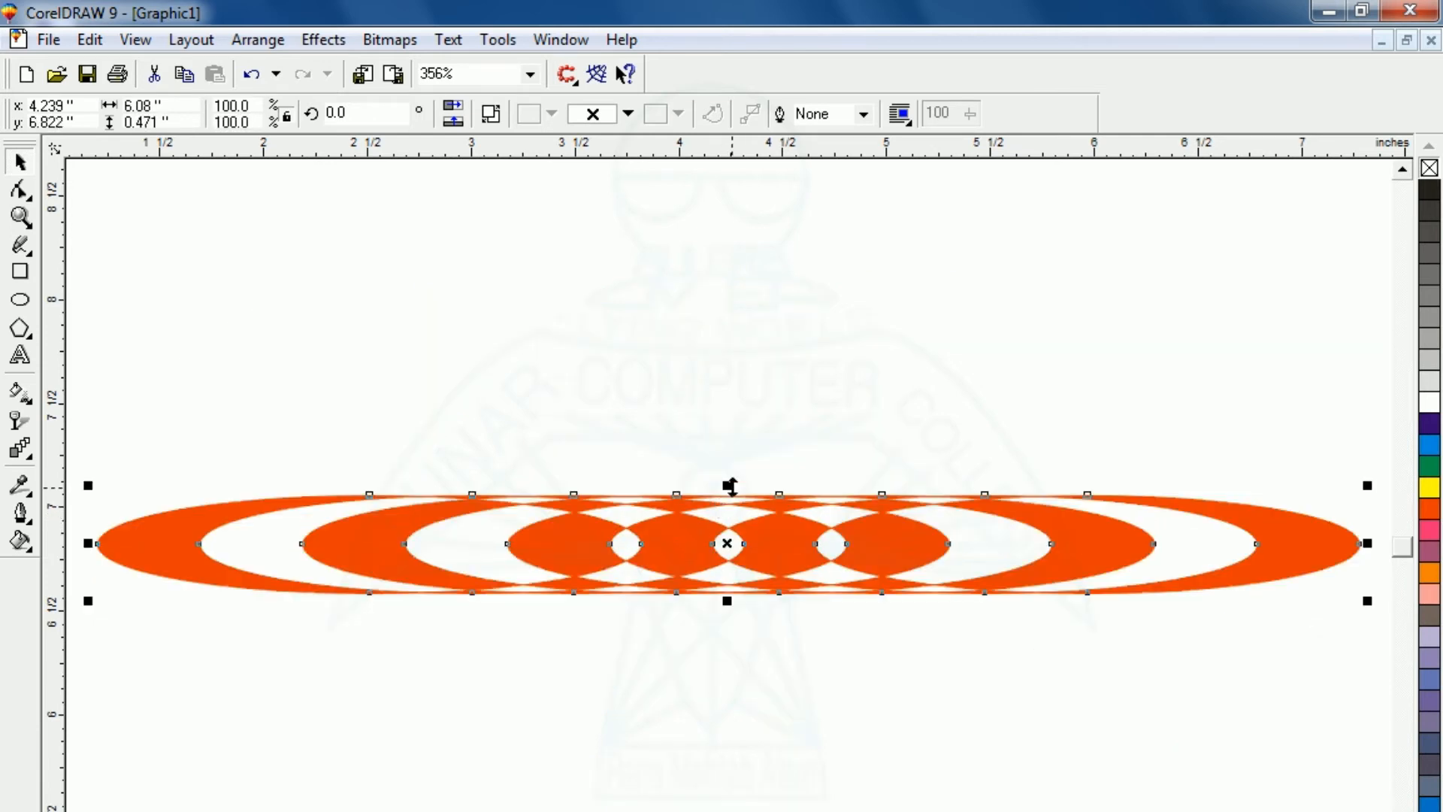
drag(728, 487, 727, 505)
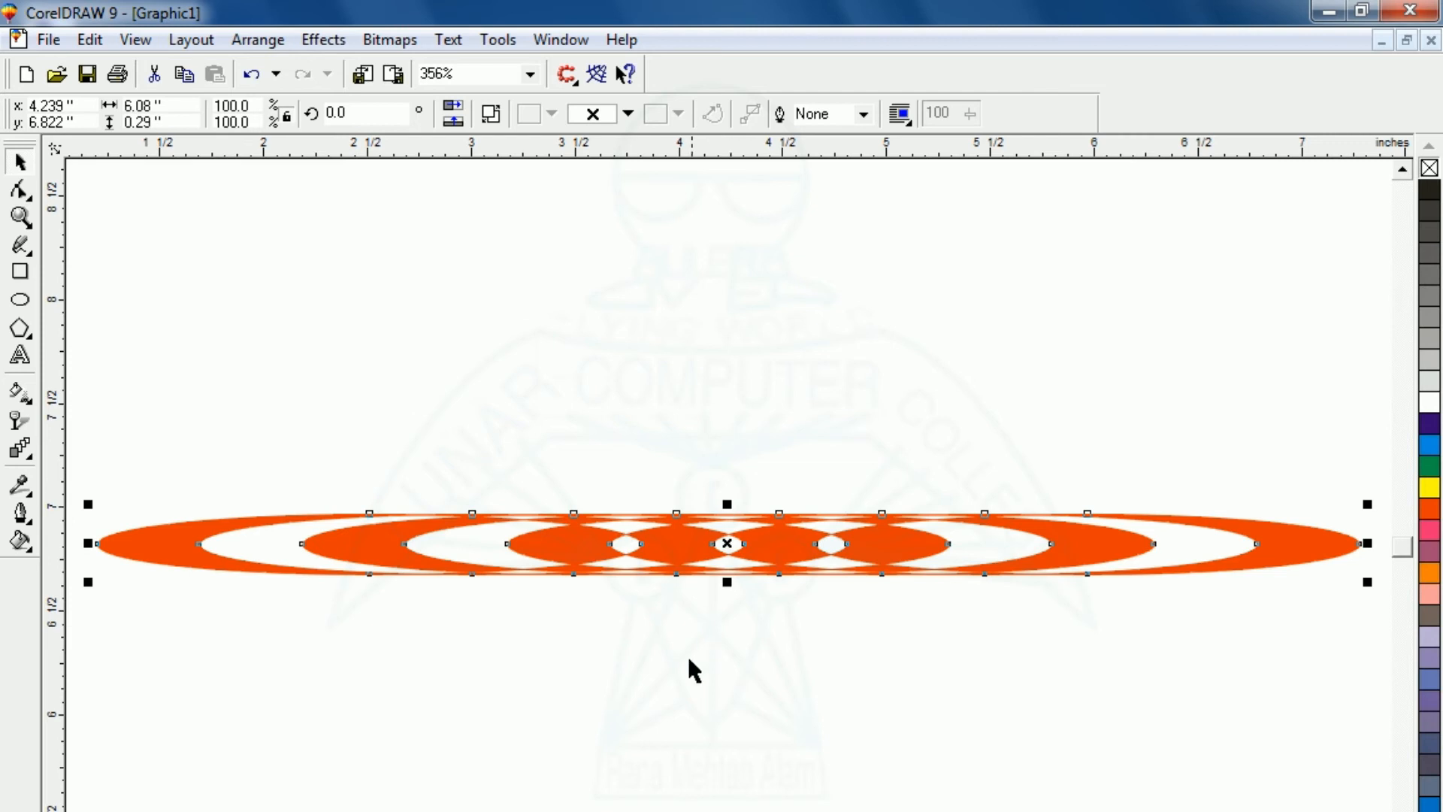
key(F3)
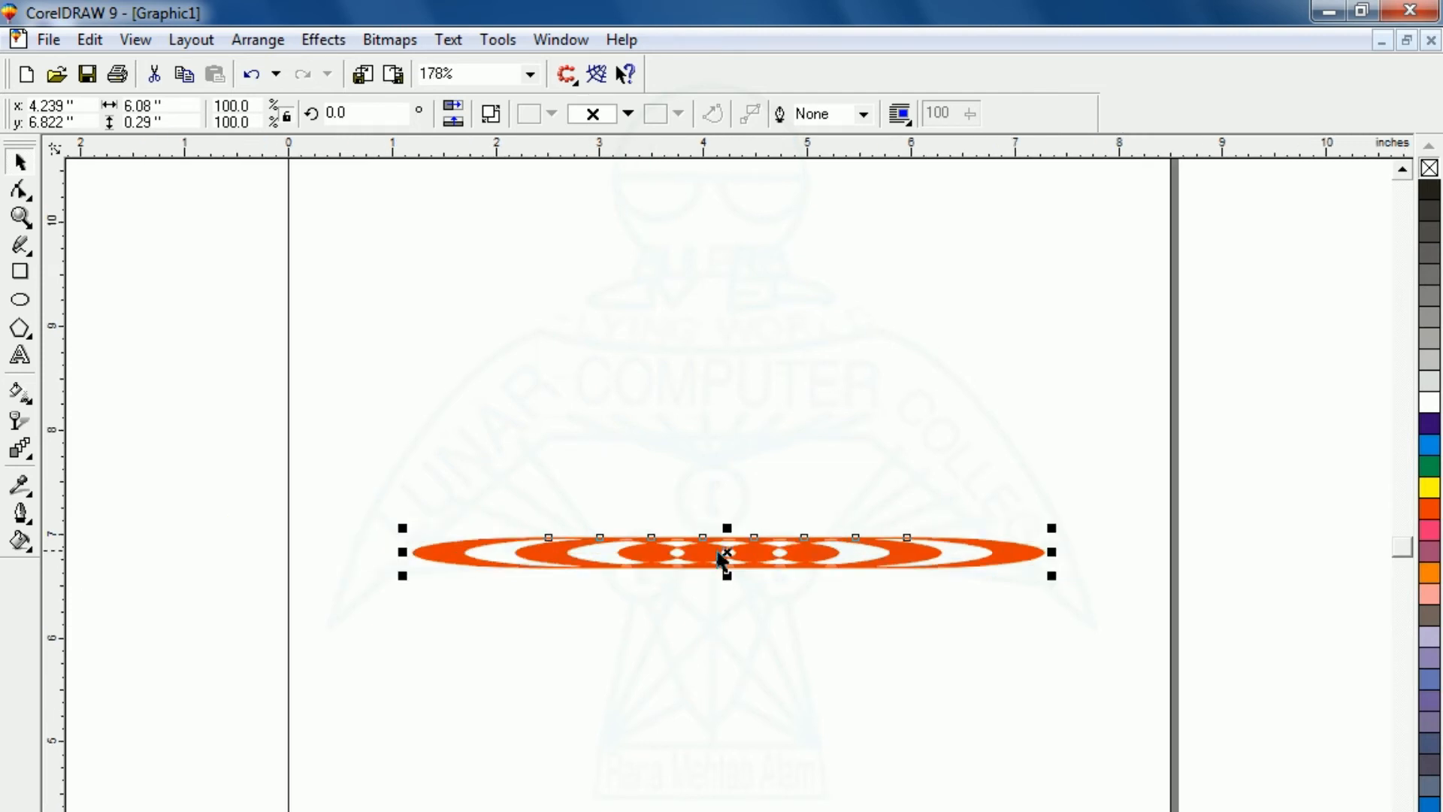
Rotate the flattened shape by 90 degrees so it stands upright
click(358, 114)
text(900)
key(BackSpace)
key(Return)
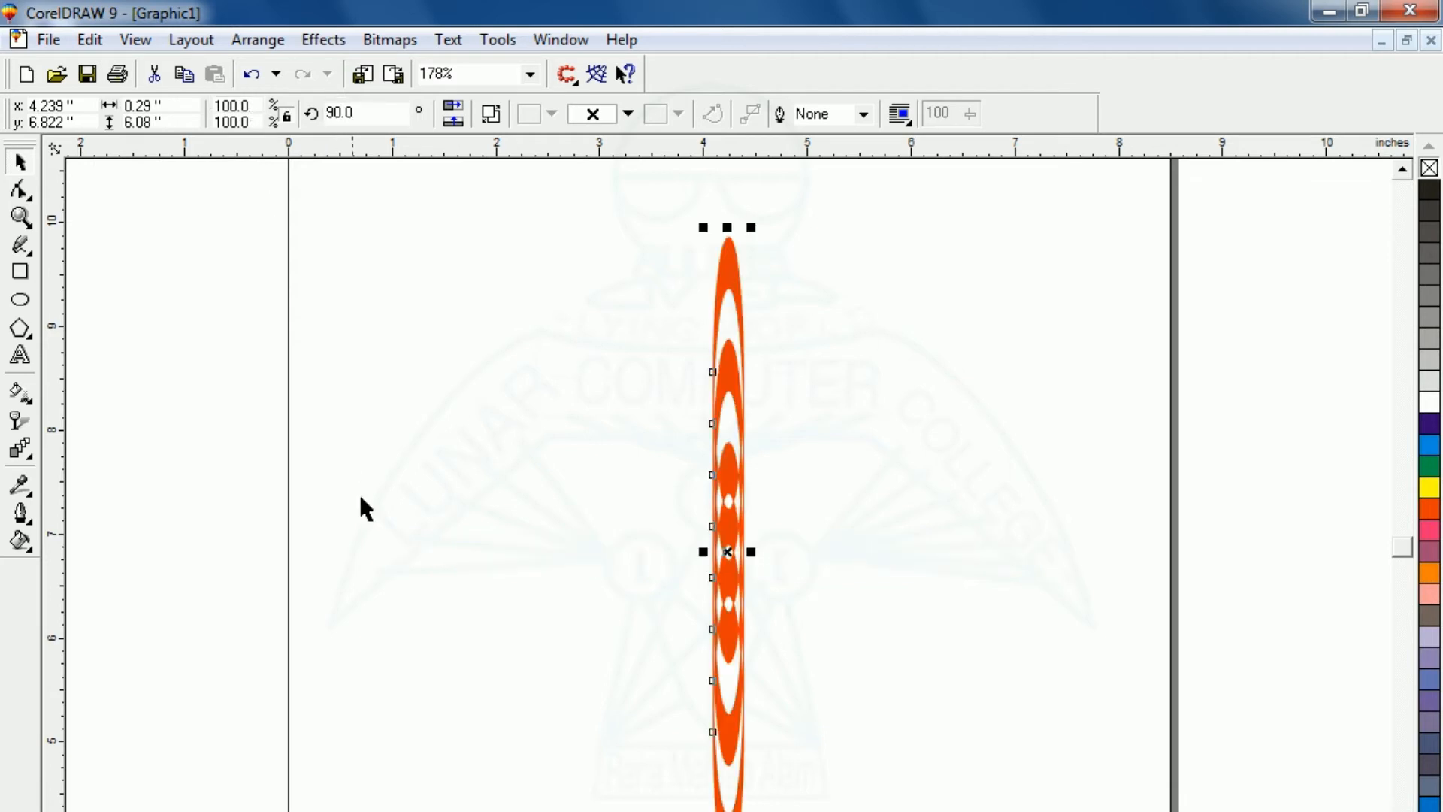
Rotate a copy of the upright shape 15 degrees clockwise about its center and repeat until the petals form a full flower
click(731, 555)
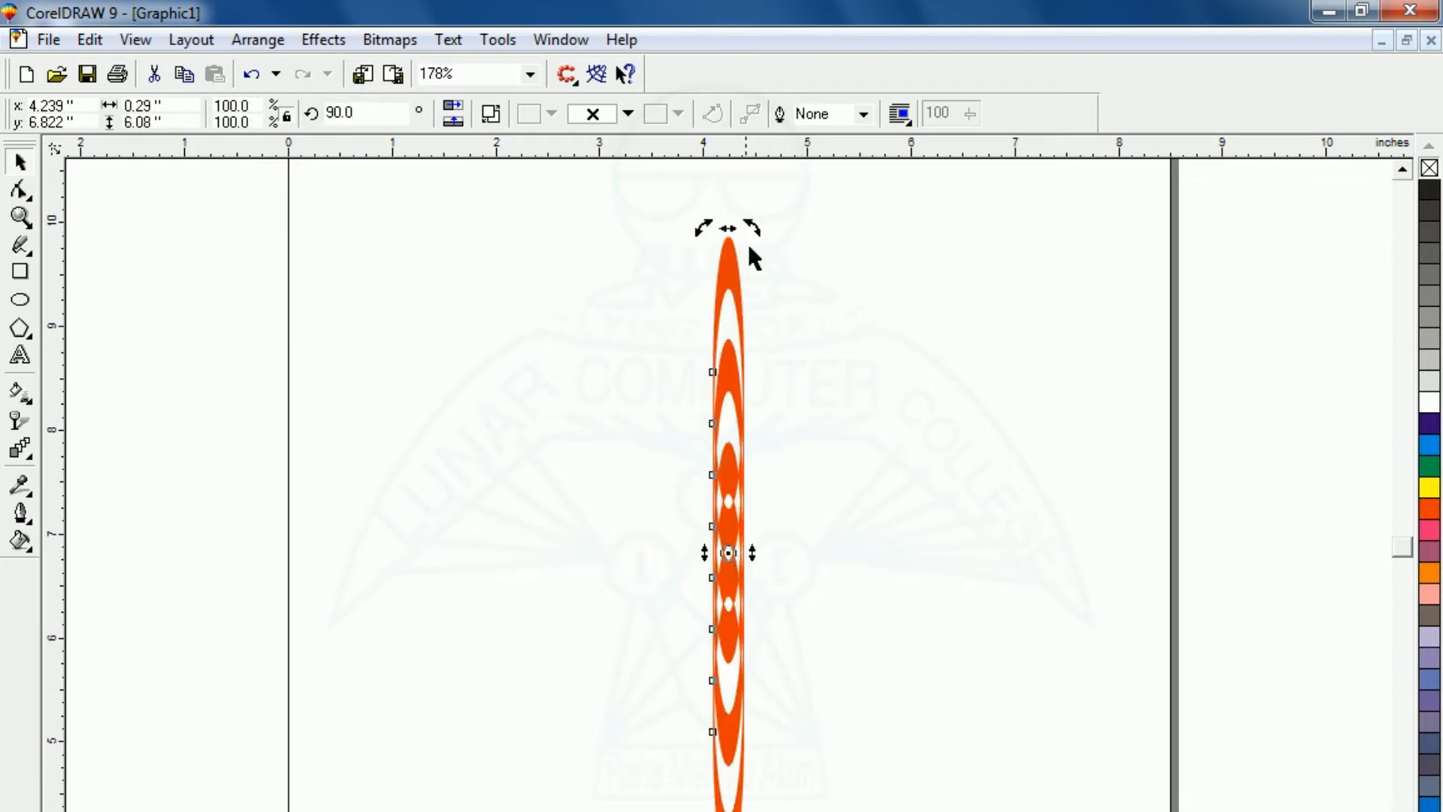
drag(752, 225, 843, 257)
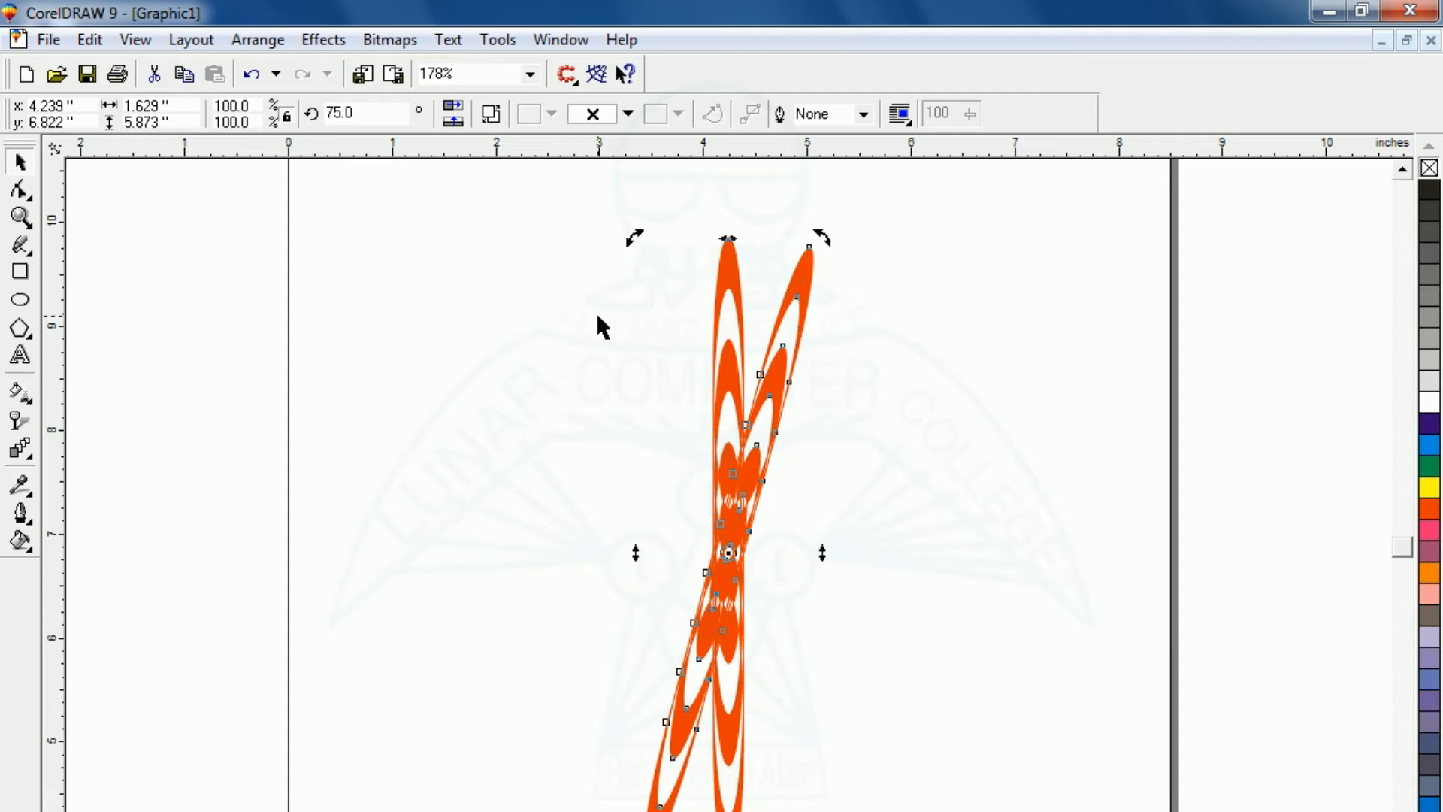
key(ctrl+r)
key(ctrl+r)
key(ctrl+r)
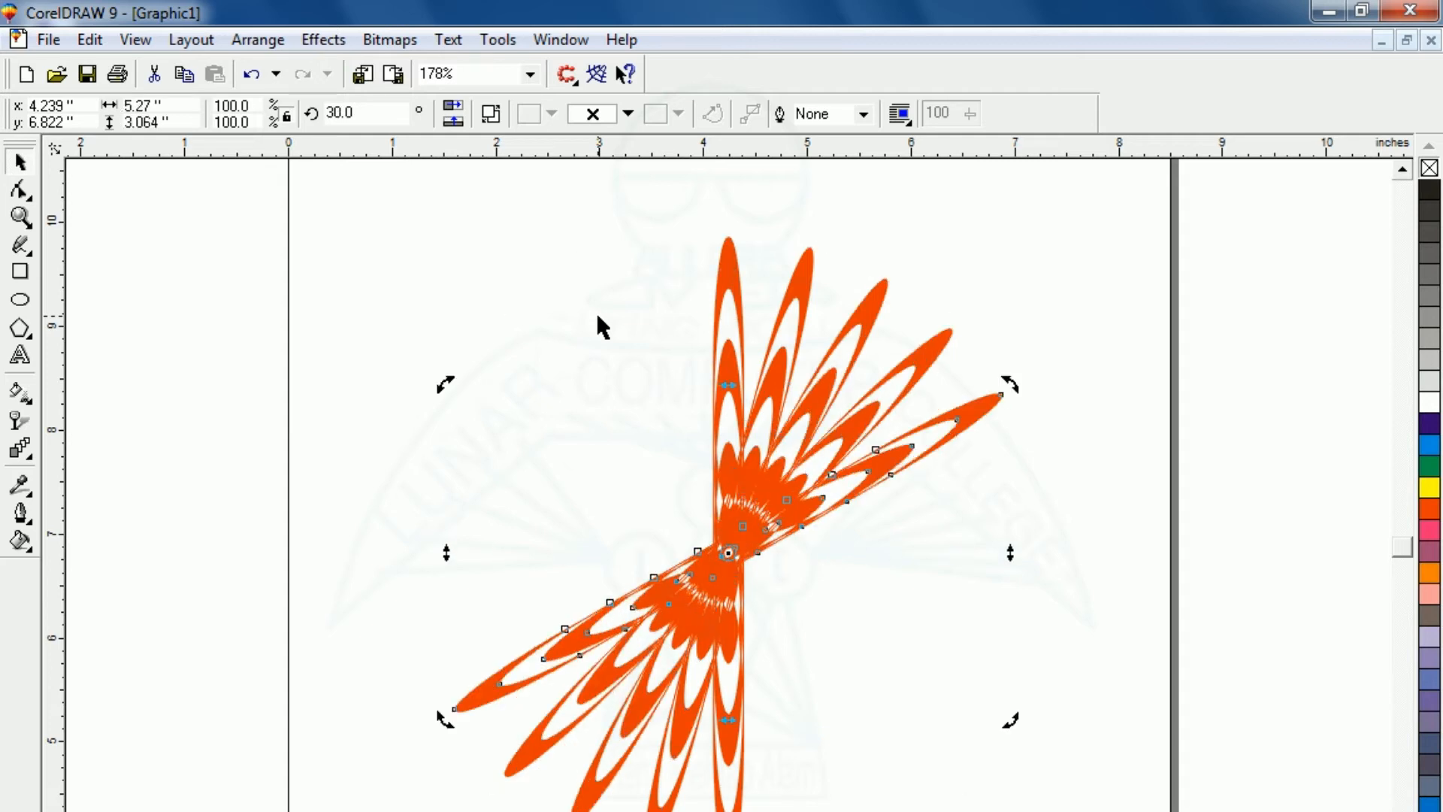
key(ctrl+r)
key(ctrl+r)
key(ctrl+r)
key(ctrl+r)
key(ctrl+r)
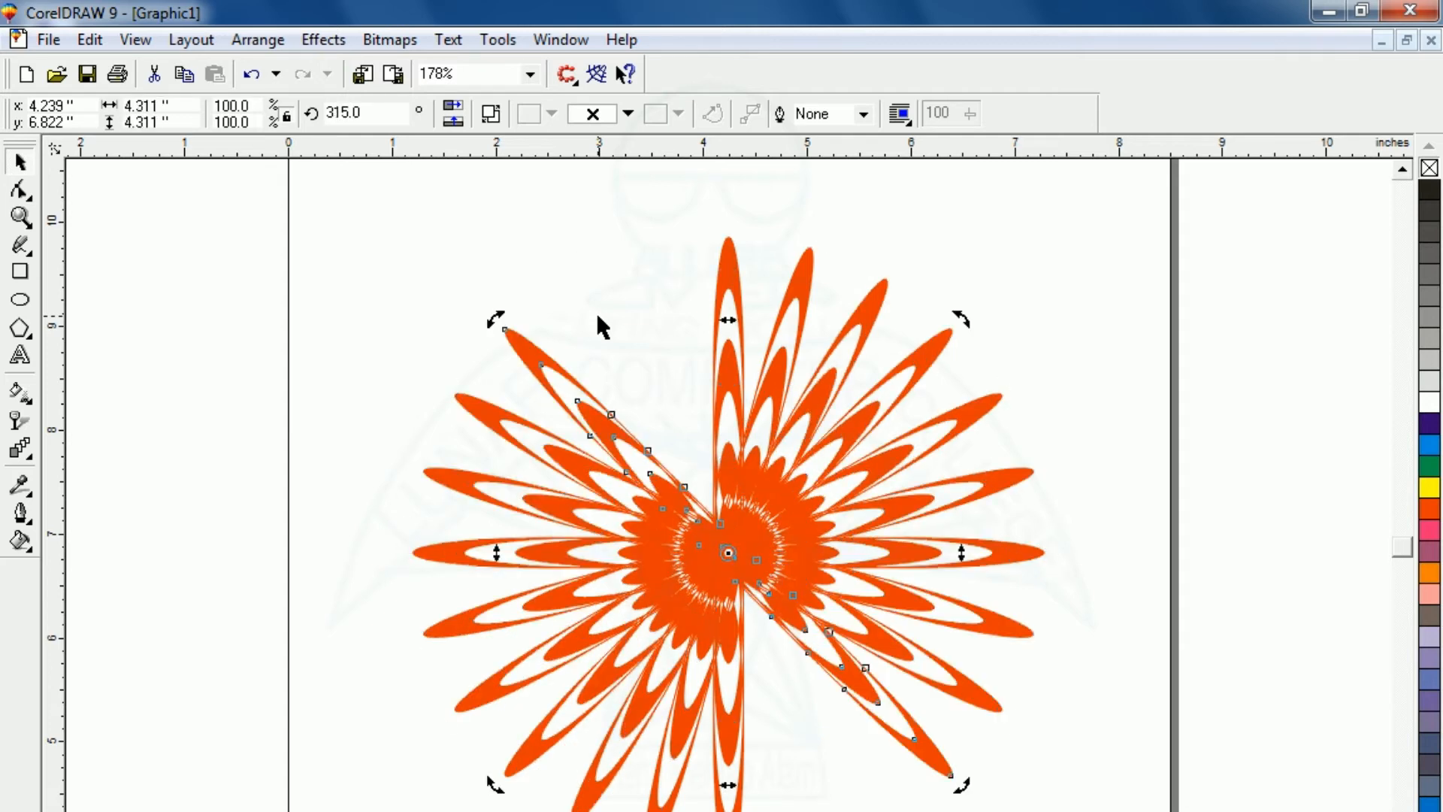
key(ctrl+r)
key(ctrl+r)
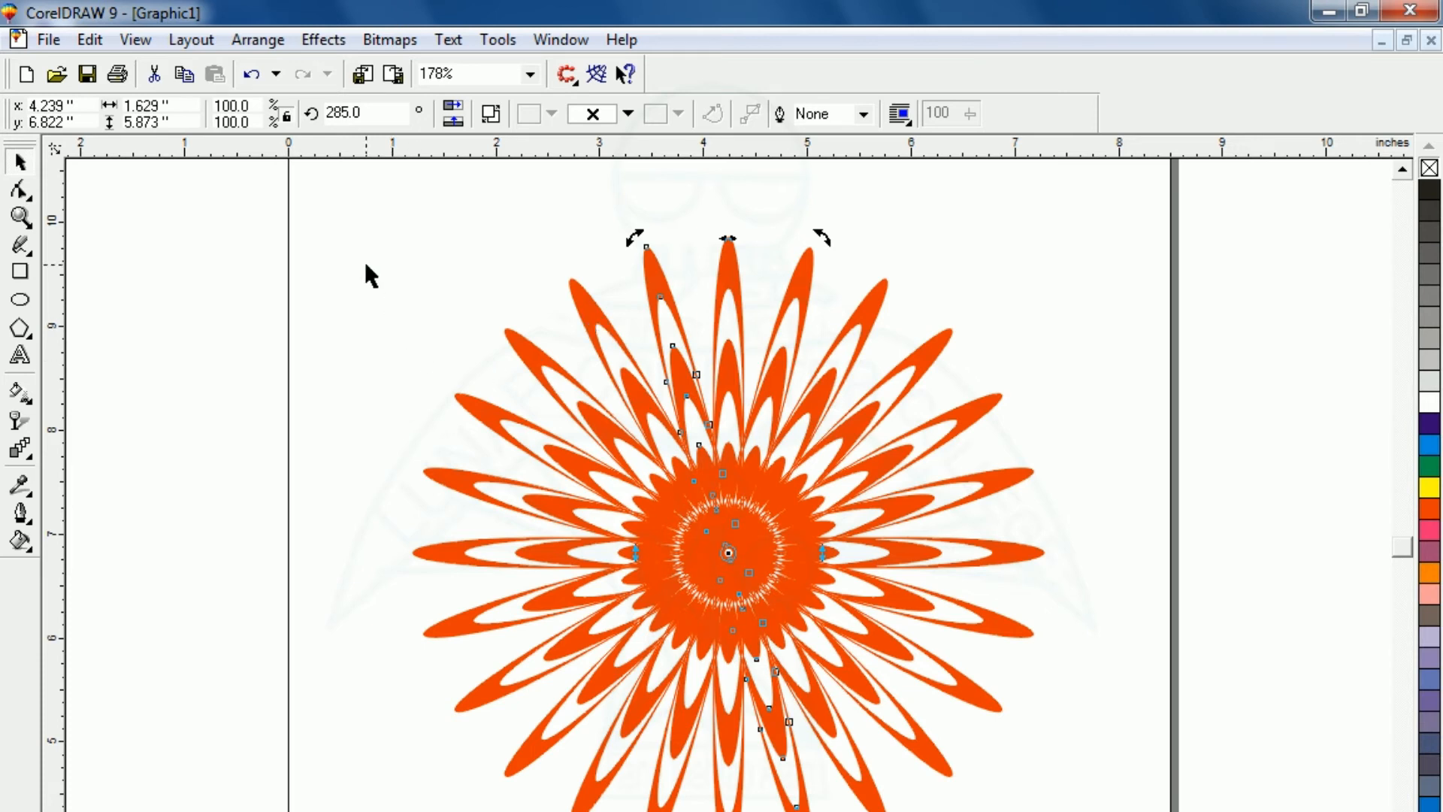
key(F3)
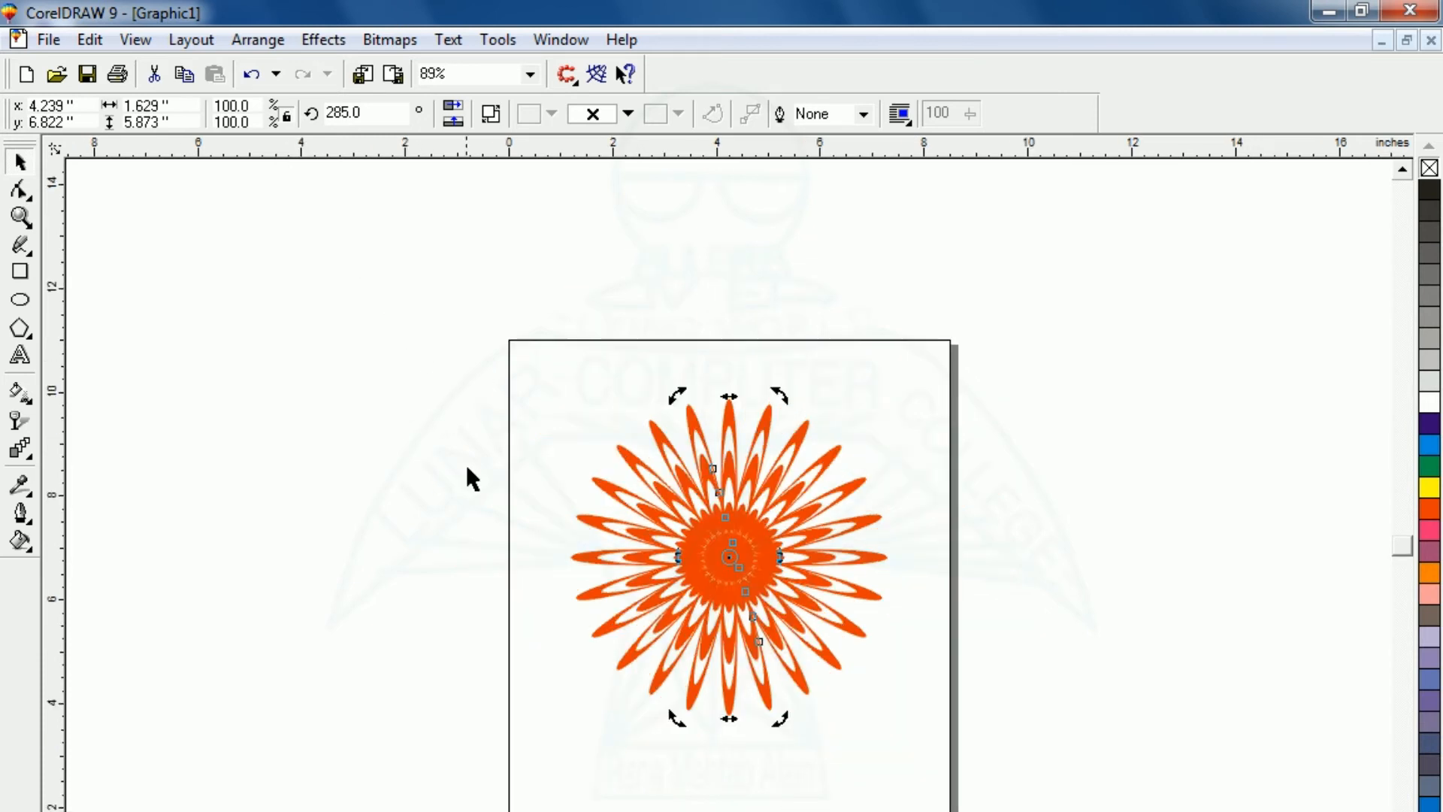
click(460, 490)
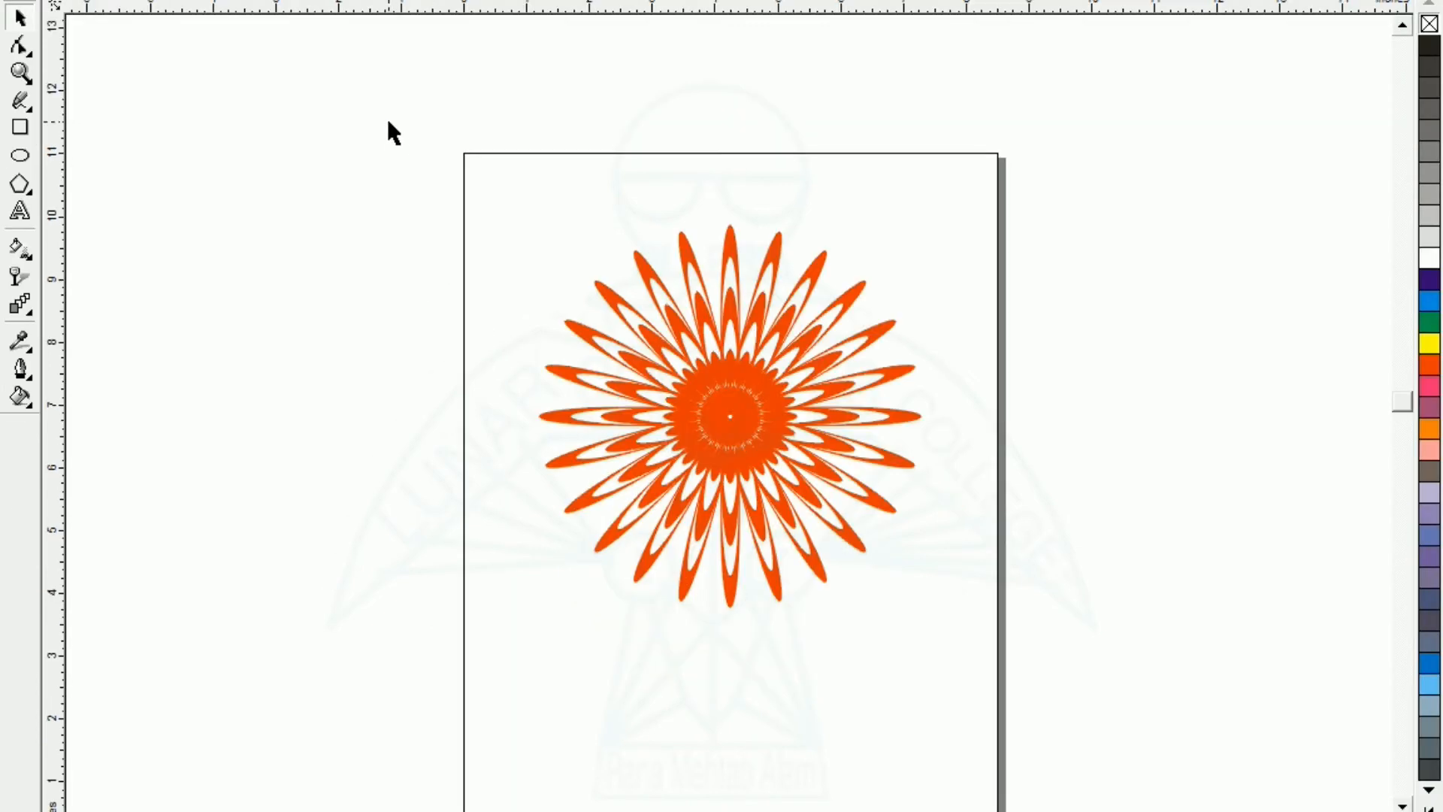
key(ctrl+a)
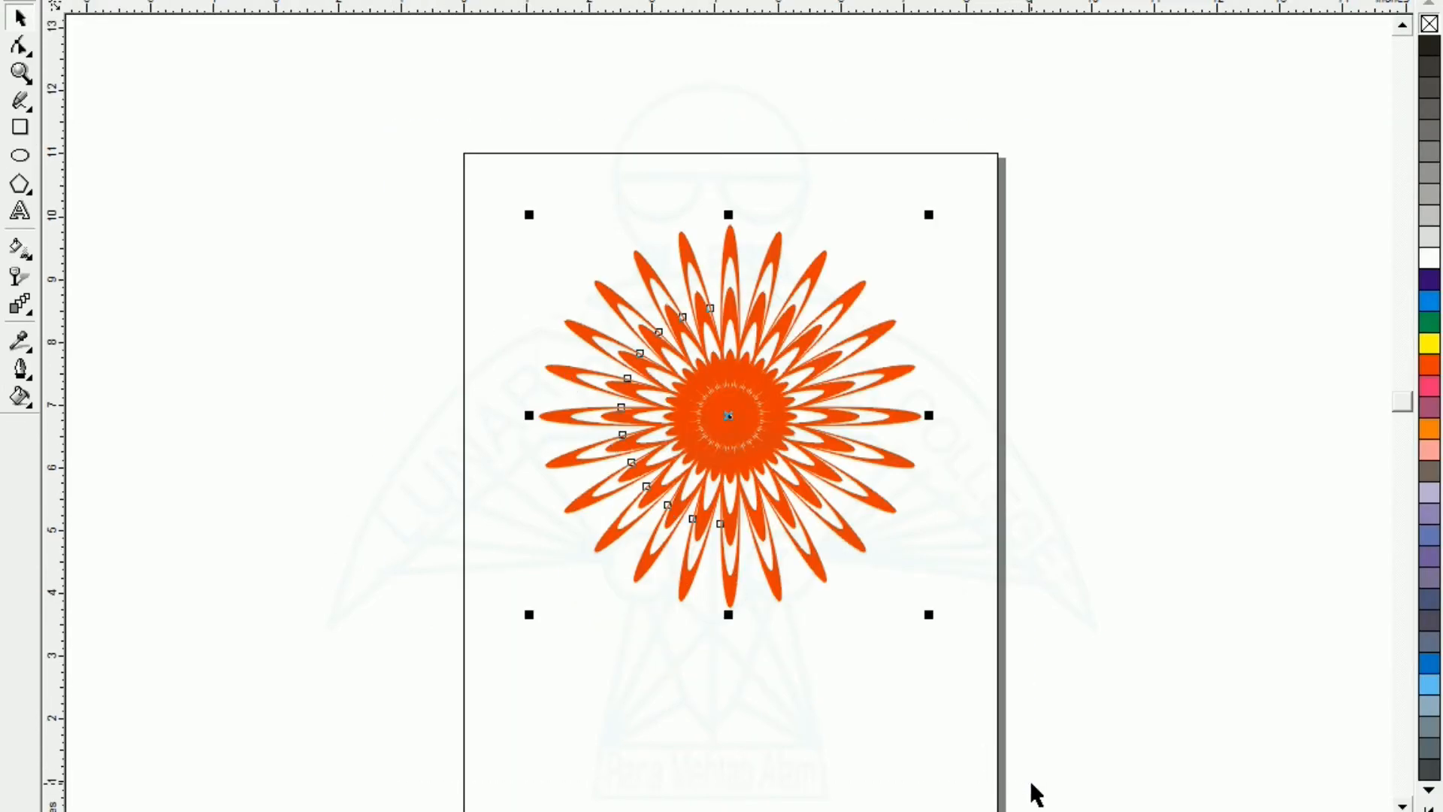
click(541, 636)
drag(686, 596, 381, 565)
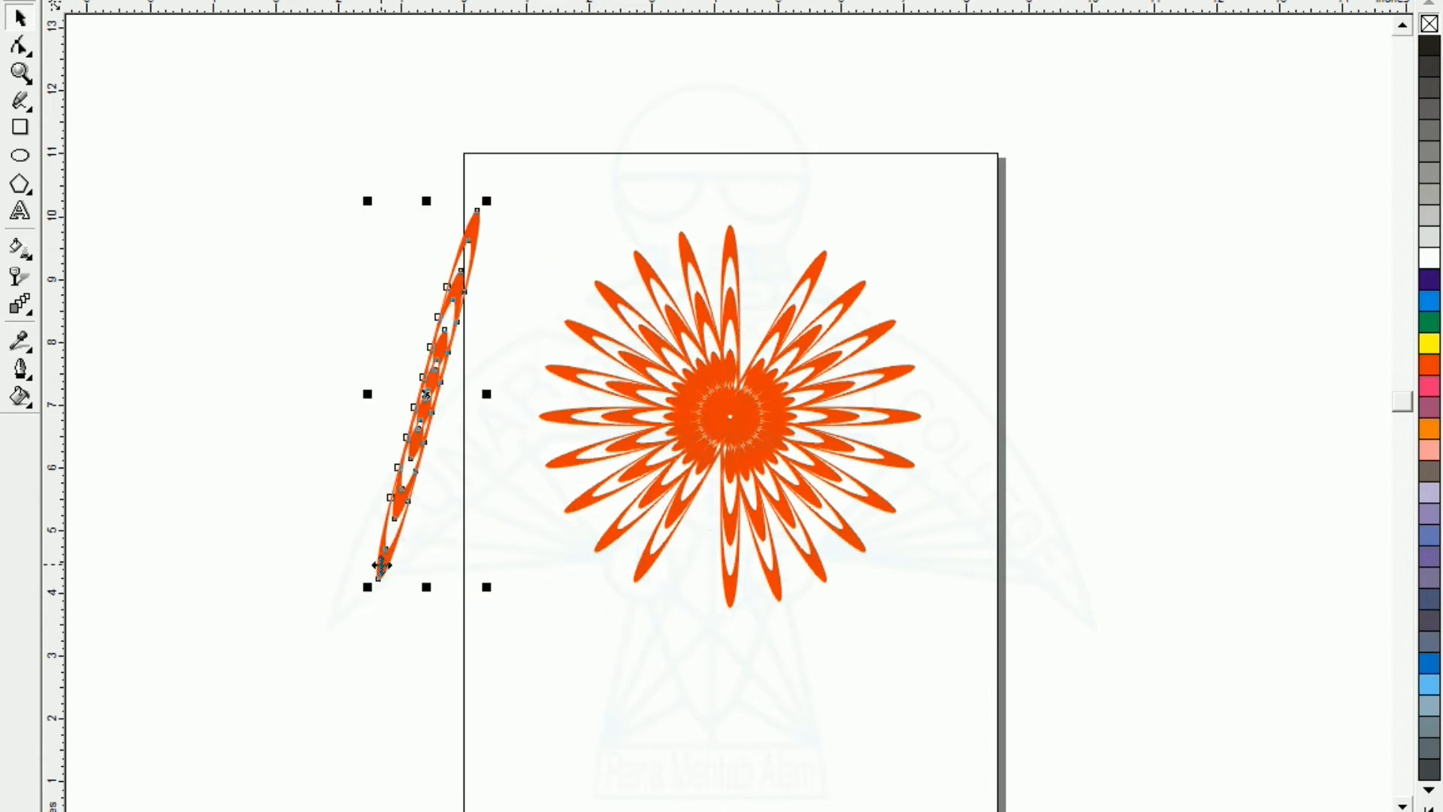
key(ctrl+z)
click(448, 499)
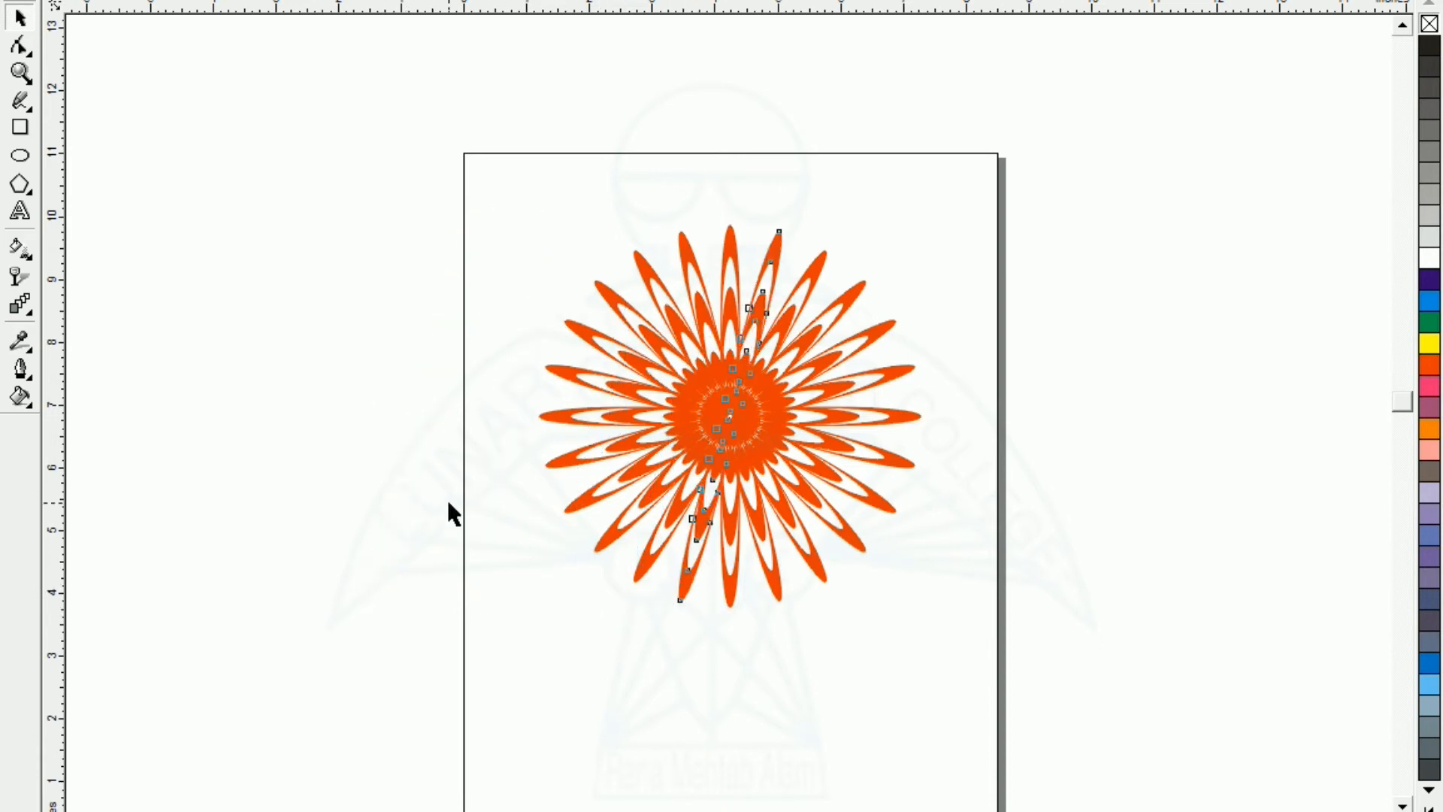
Select the whole flower, place a copy to the left of the original and fill the copy with dark purple
drag(425, 123, 1027, 702)
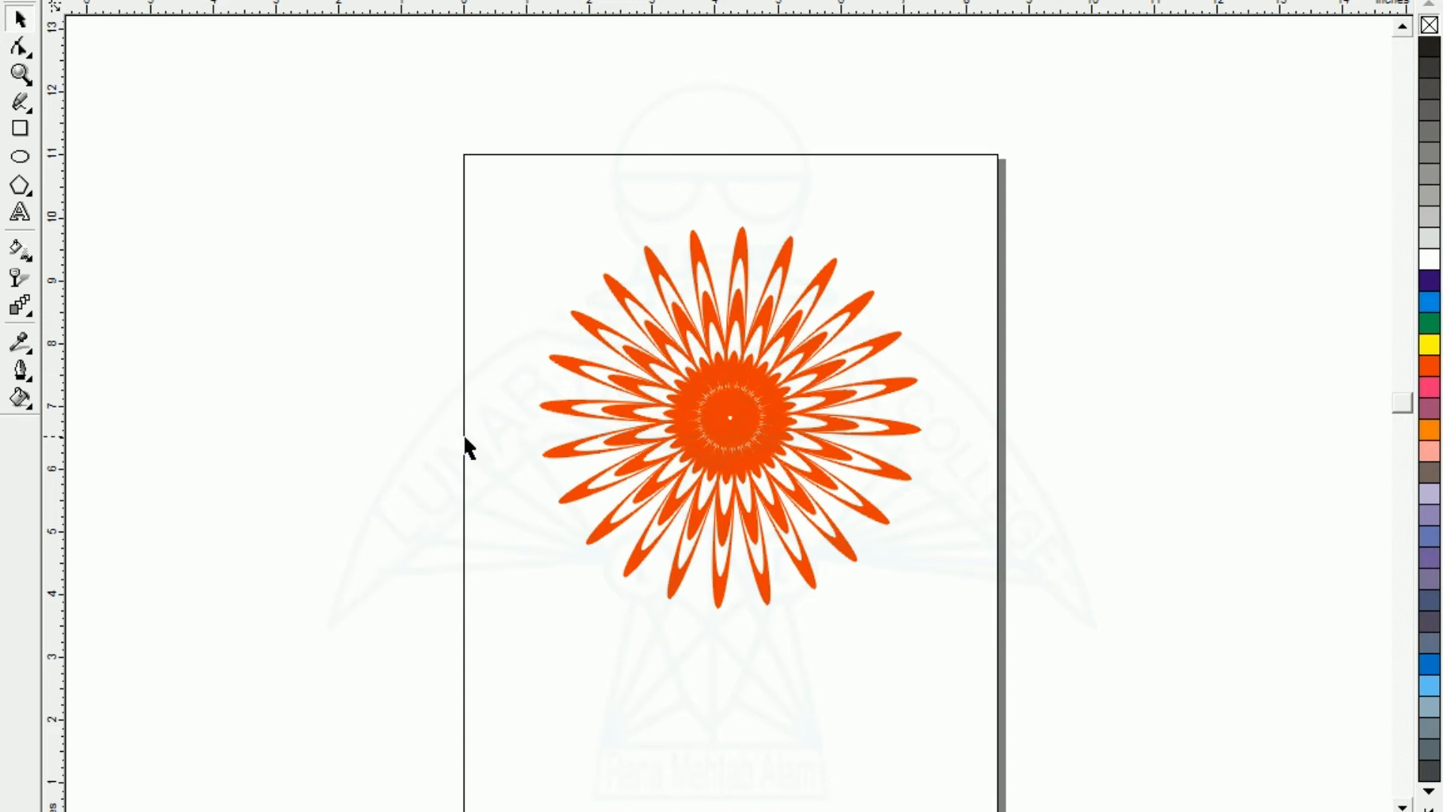
drag(699, 434, 299, 417)
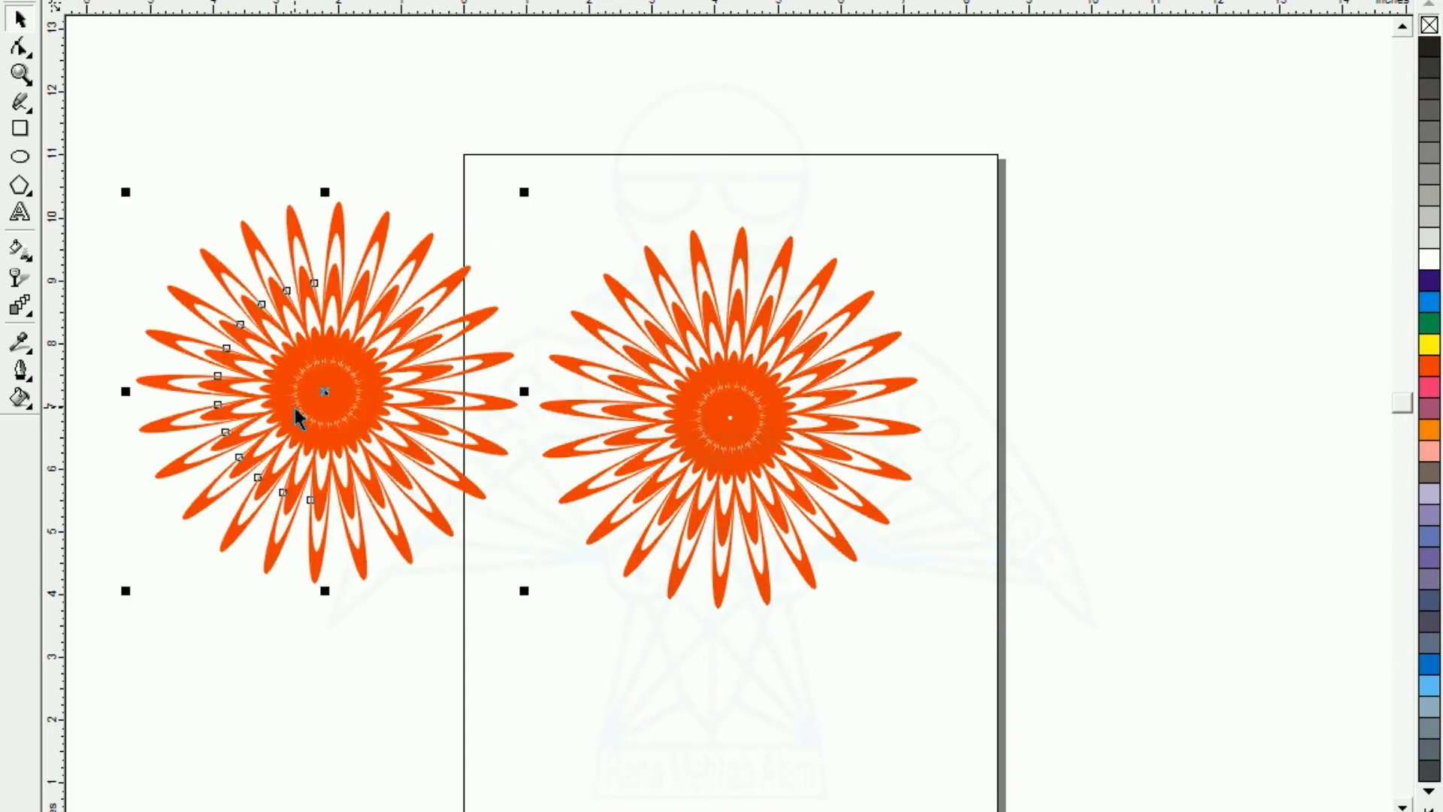
click(1429, 281)
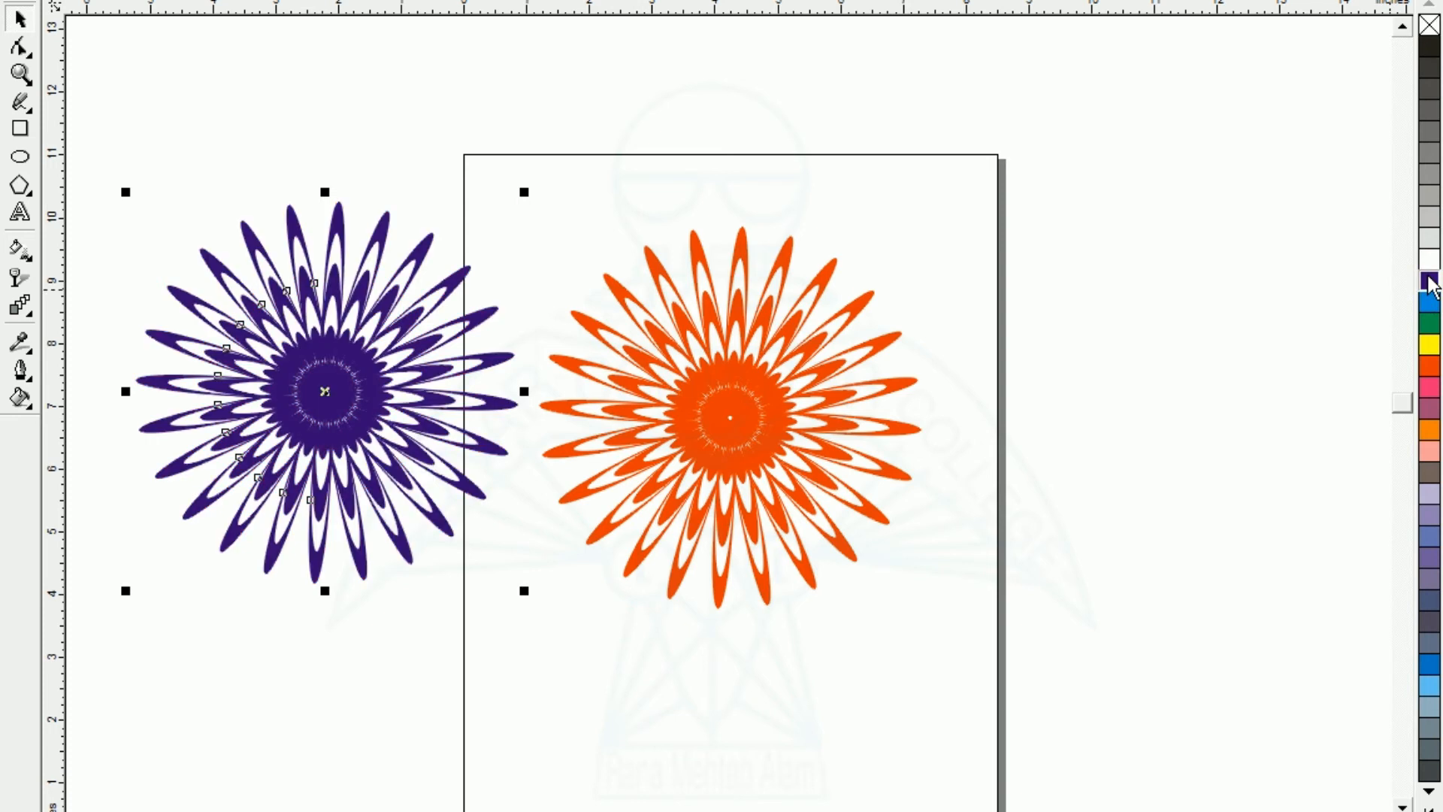
Rotate the purple flower about its center to offset its petals from those of the orange flower
click(321, 401)
drag(521, 197, 446, 666)
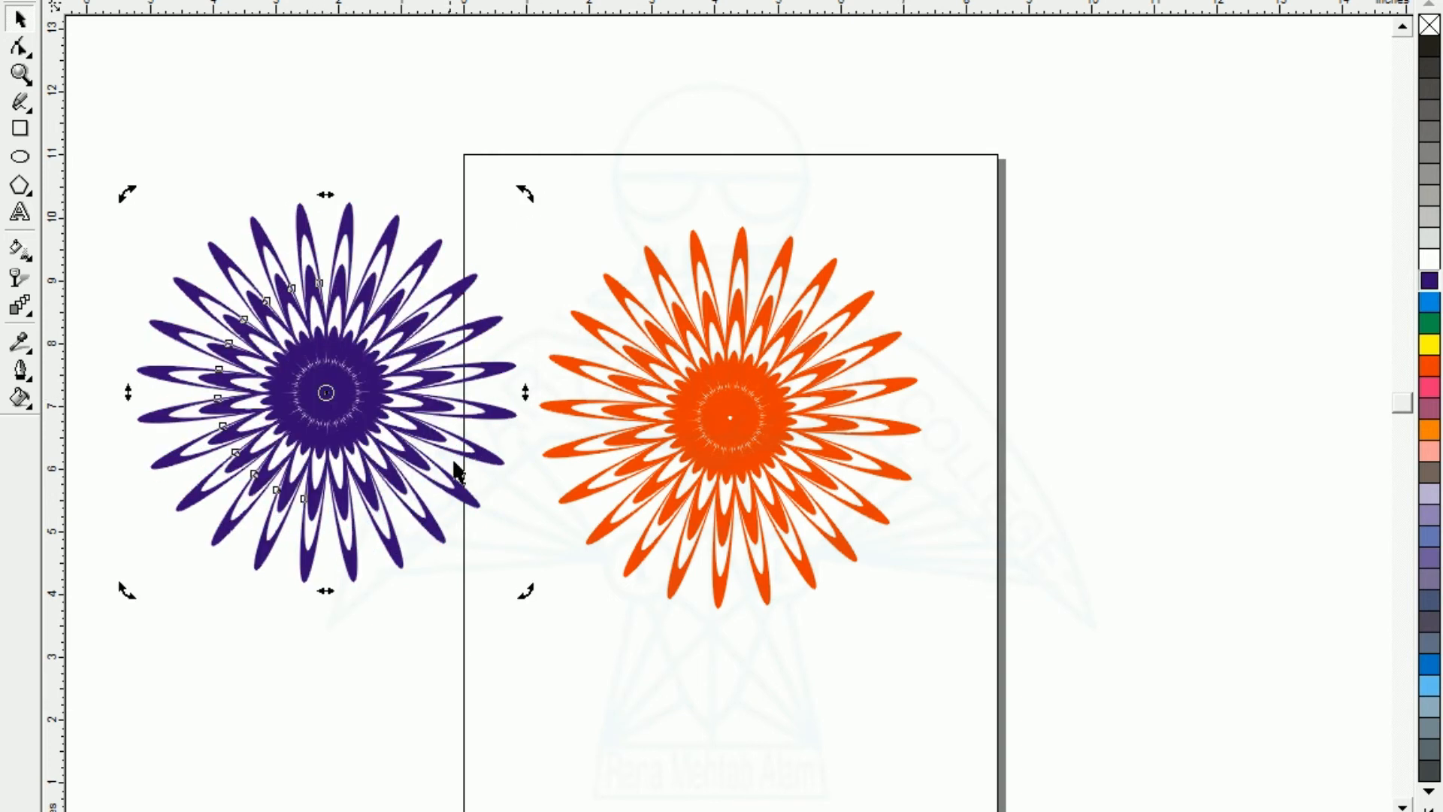
drag(524, 195, 457, 709)
Align the purple flower with the orange one so both share the same horizontal and vertical center
click(321, 413)
shift+click(714, 425)
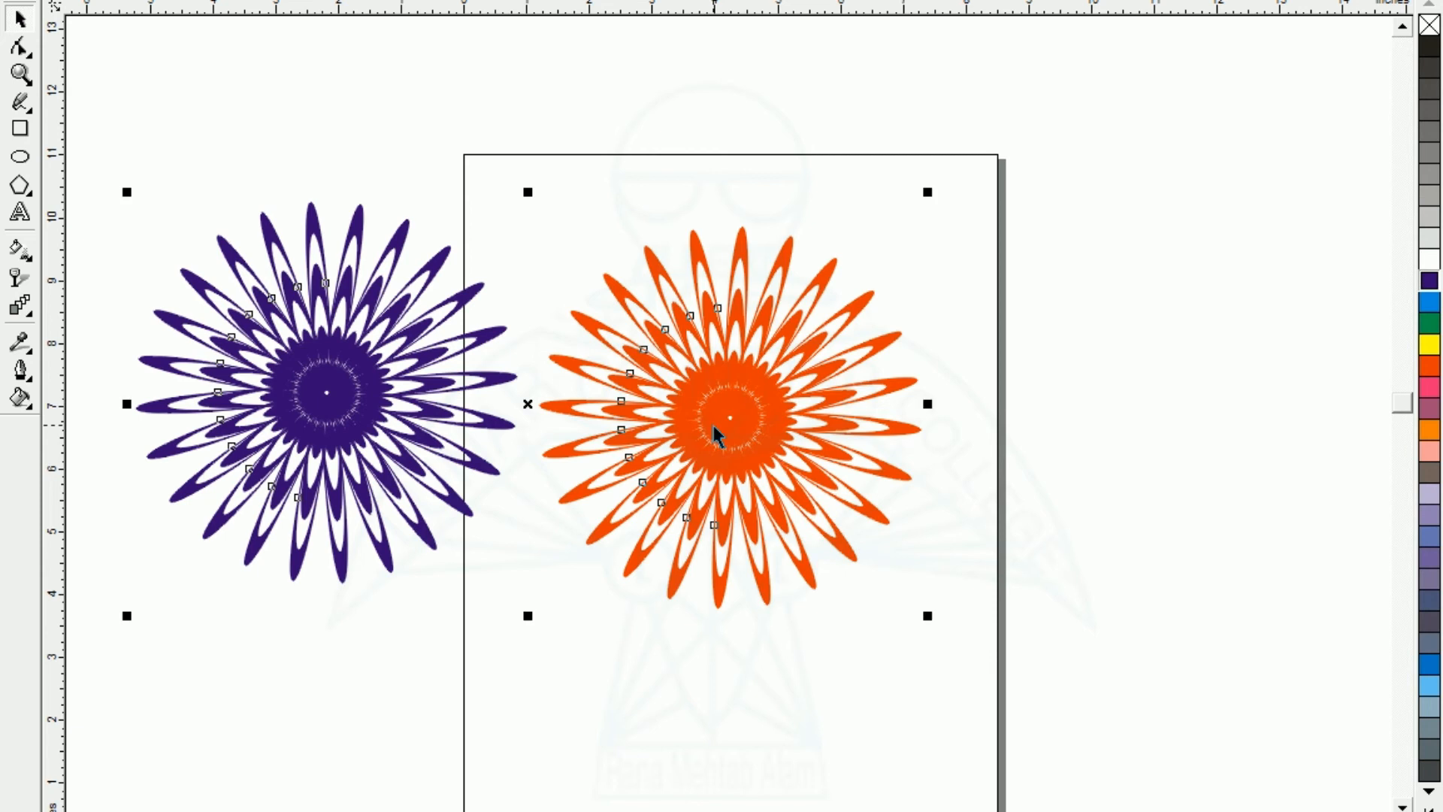
key(e)
key(c)
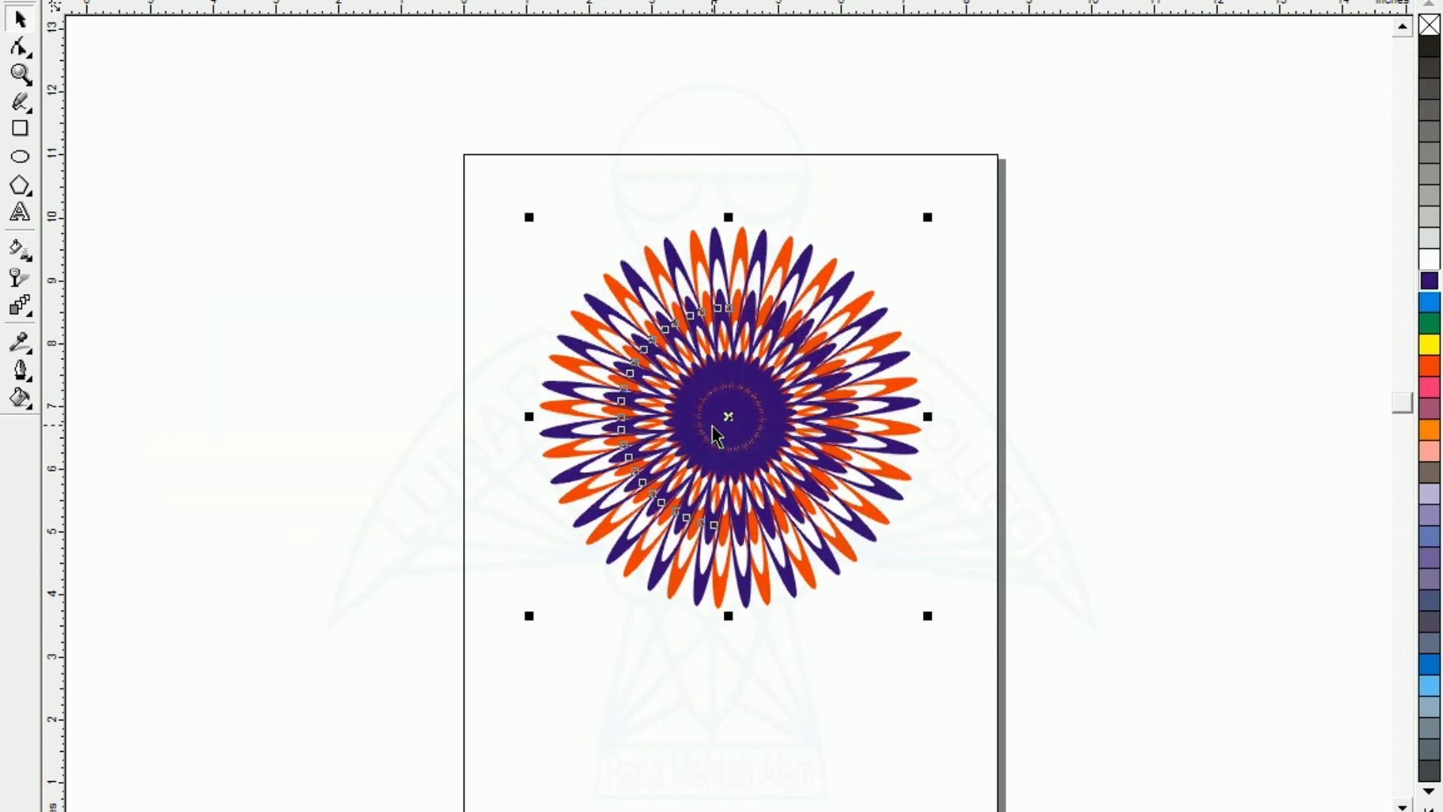
click(322, 405)
Rotate the purple flower slightly about its center so its petals sit evenly between the orange petals
drag(407, 127, 1136, 771)
key(shift+F2)
click(245, 328)
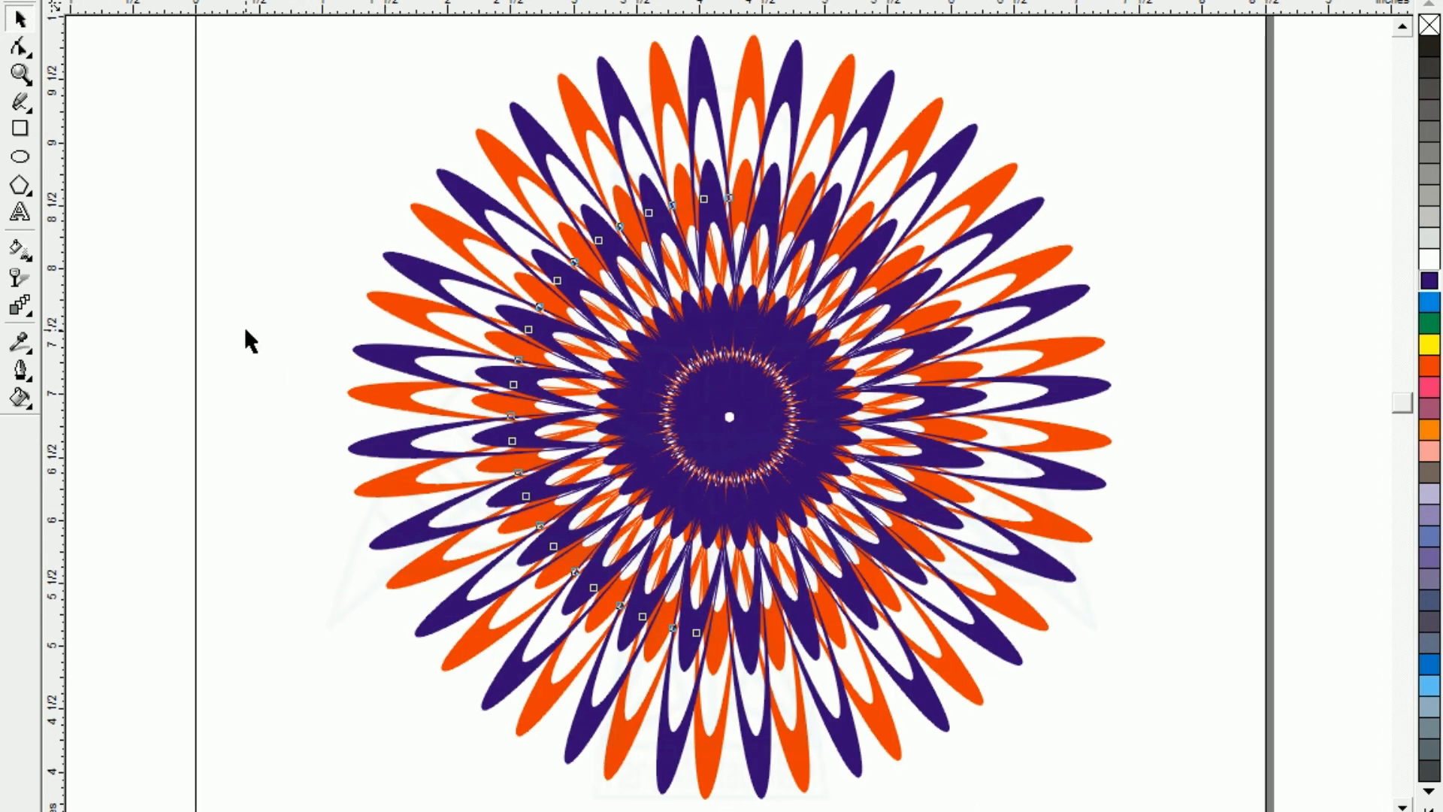
click(403, 267)
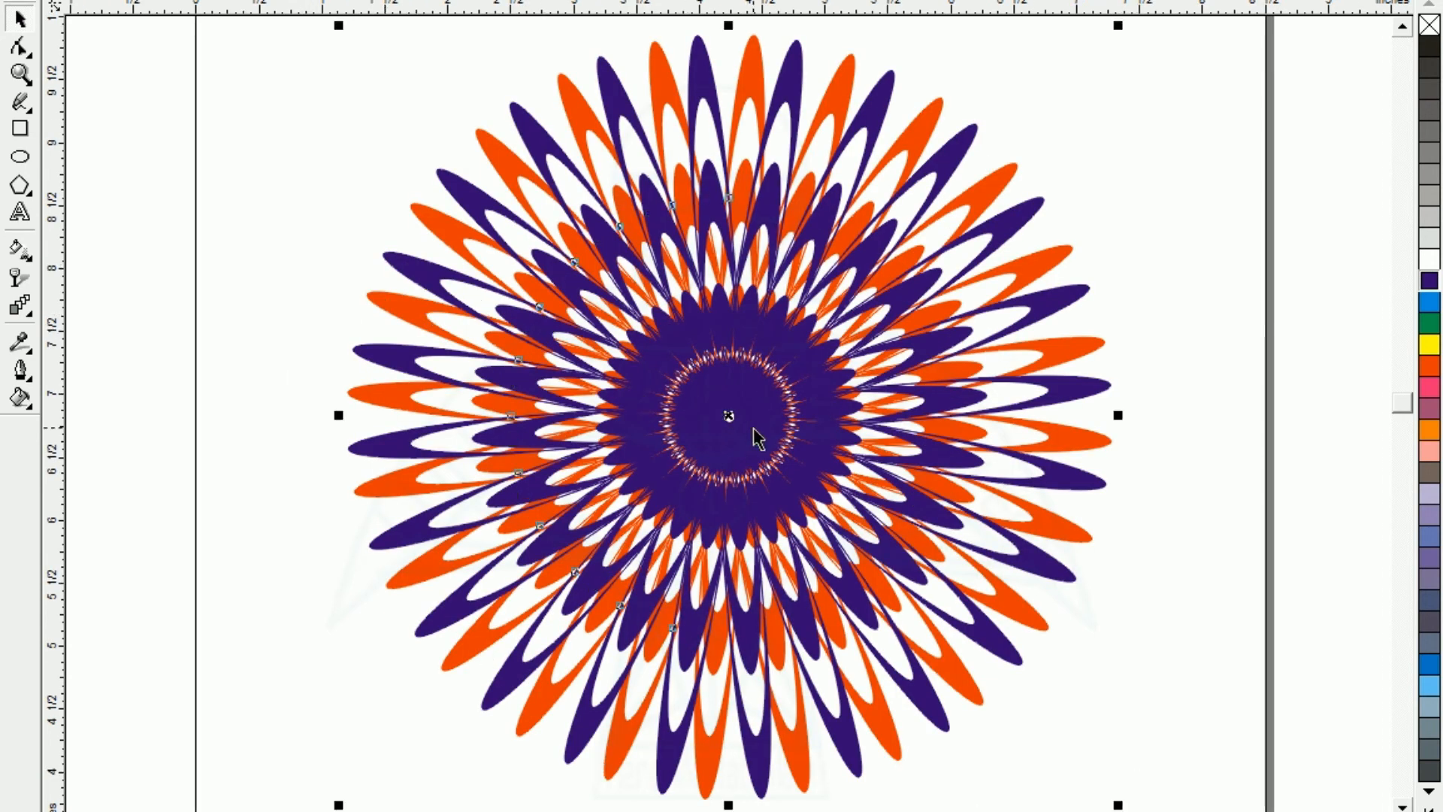
click(729, 416)
drag(1122, 27, 1127, 57)
click(164, 166)
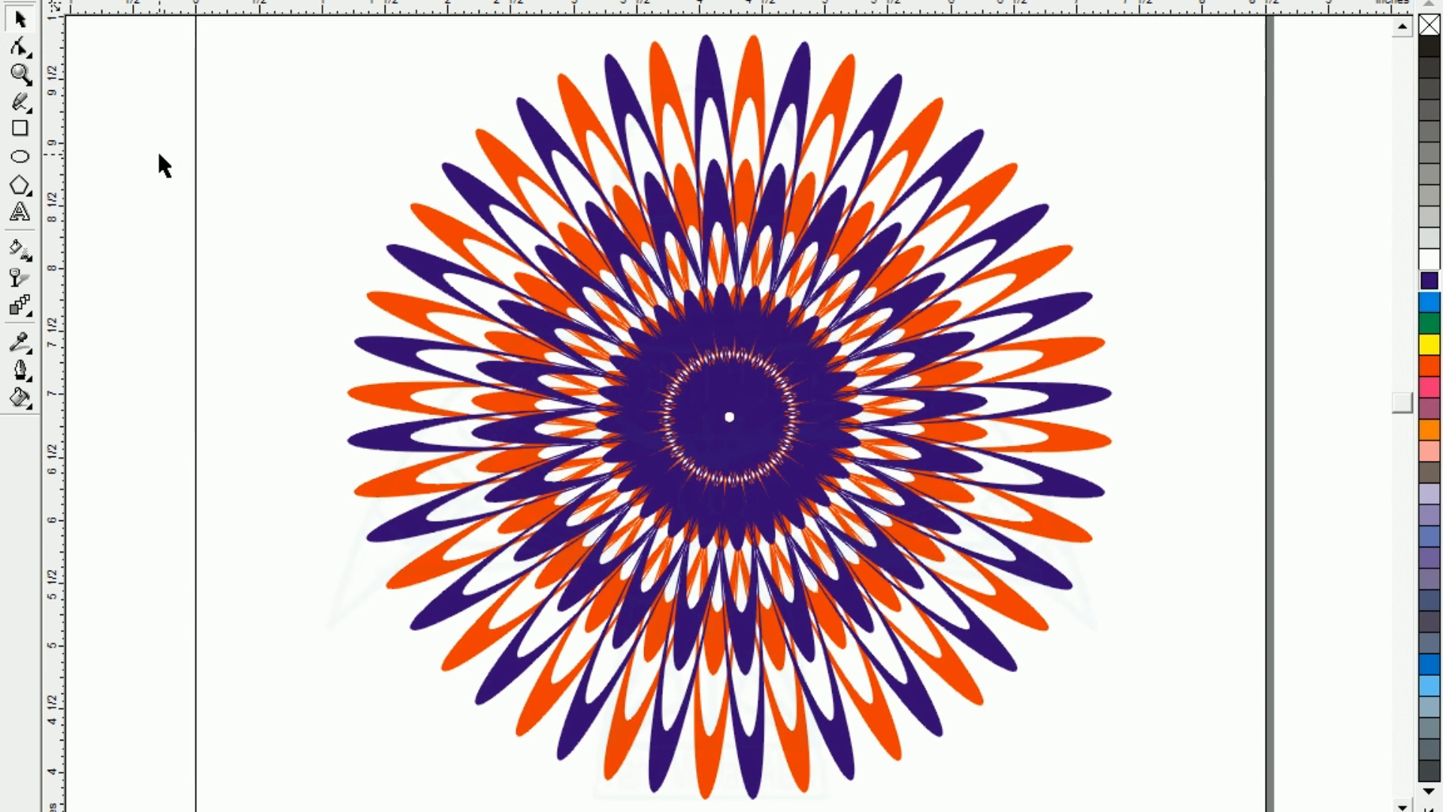
Recolor the purple flower with a bright blue fill
click(379, 350)
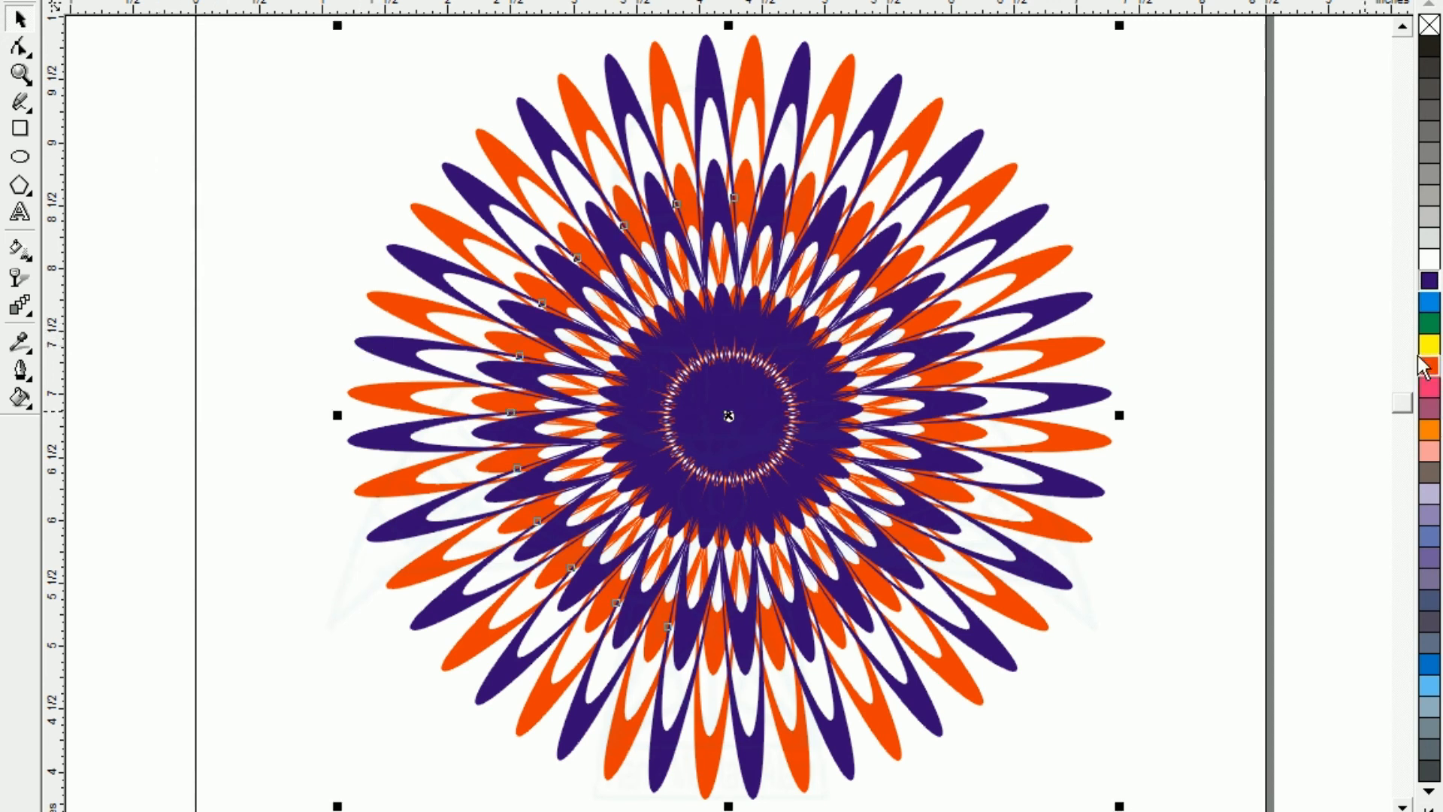
click(1428, 300)
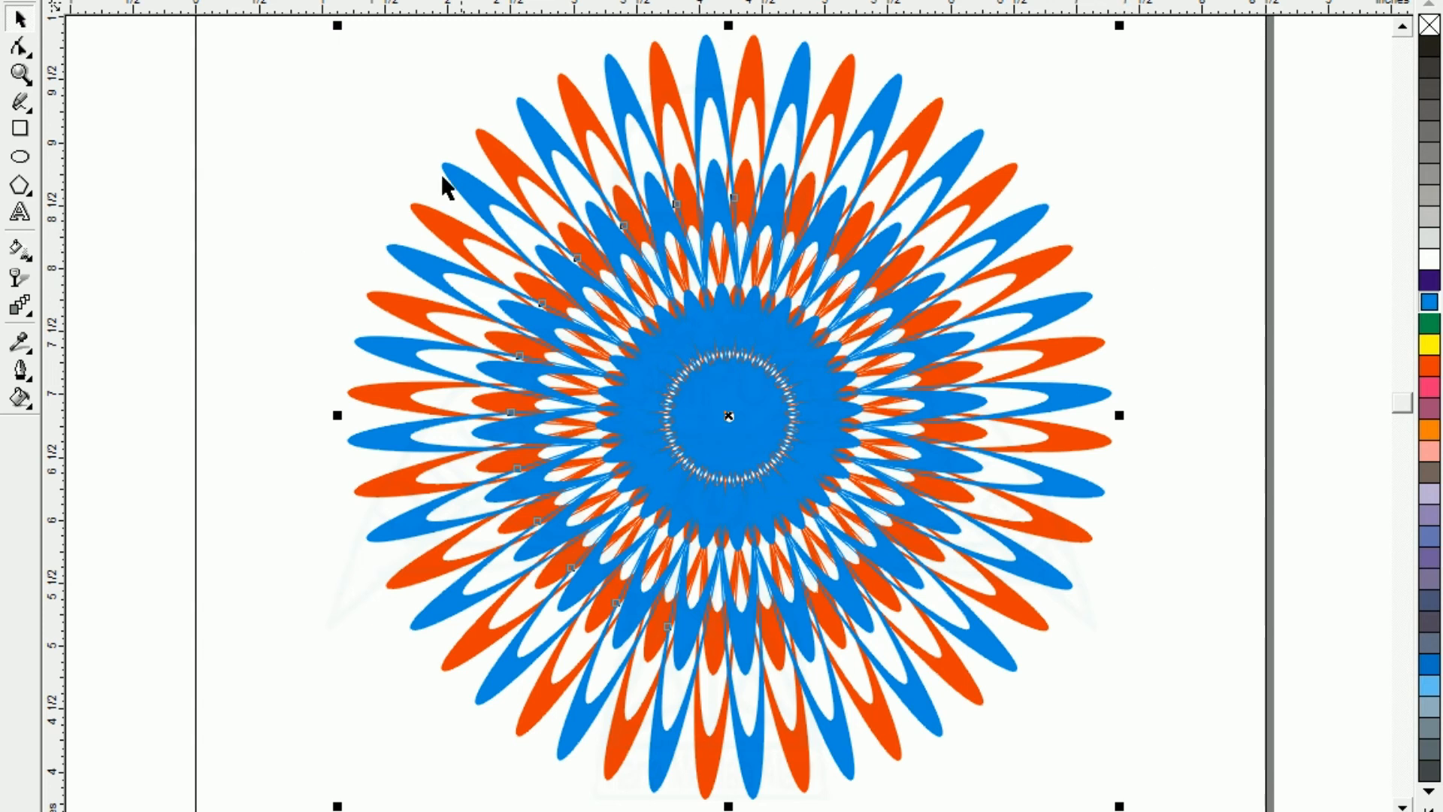
click(333, 118)
Fill the front flower with mauve, leaving the flower behind it orange, and deselect it
click(479, 185)
click(1429, 409)
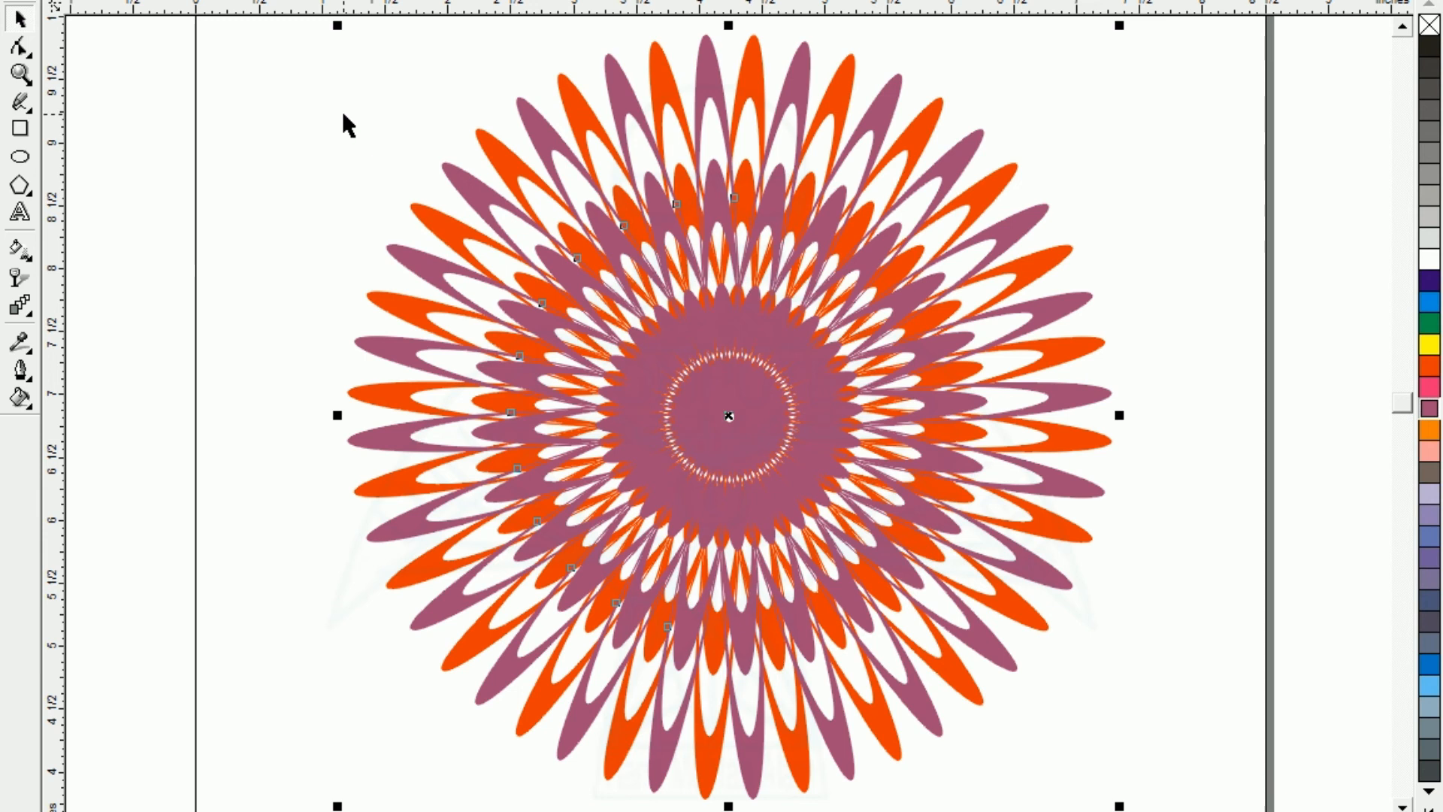
click(333, 139)
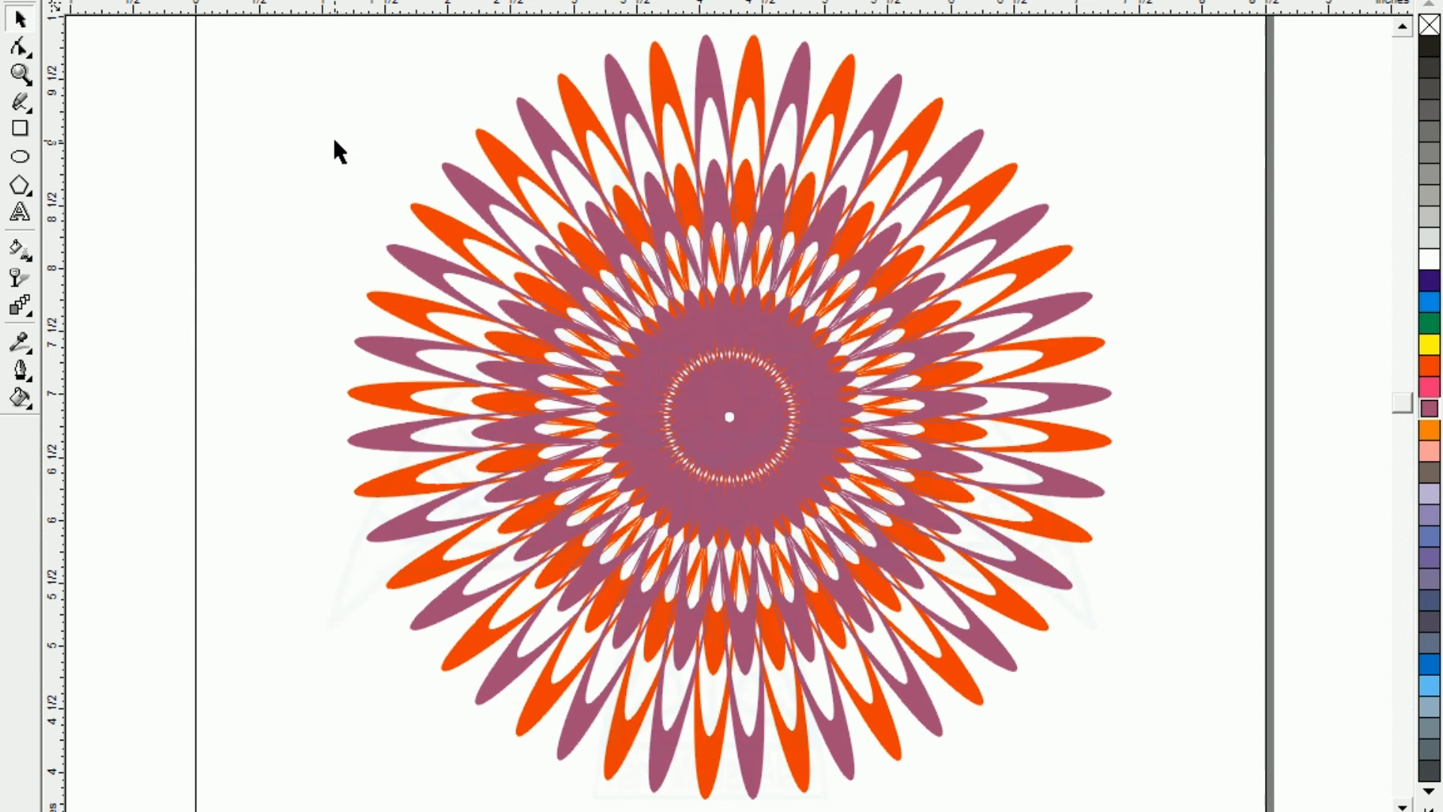